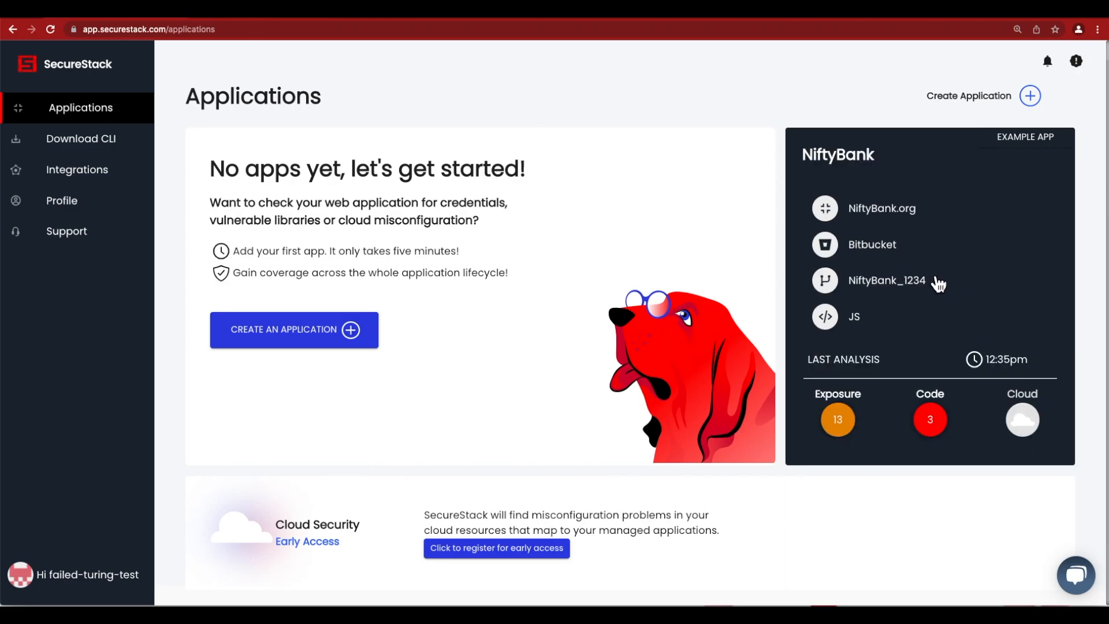
Step: View the NiftyBank example application's analysis overview, and return to the applications list
click(923, 296)
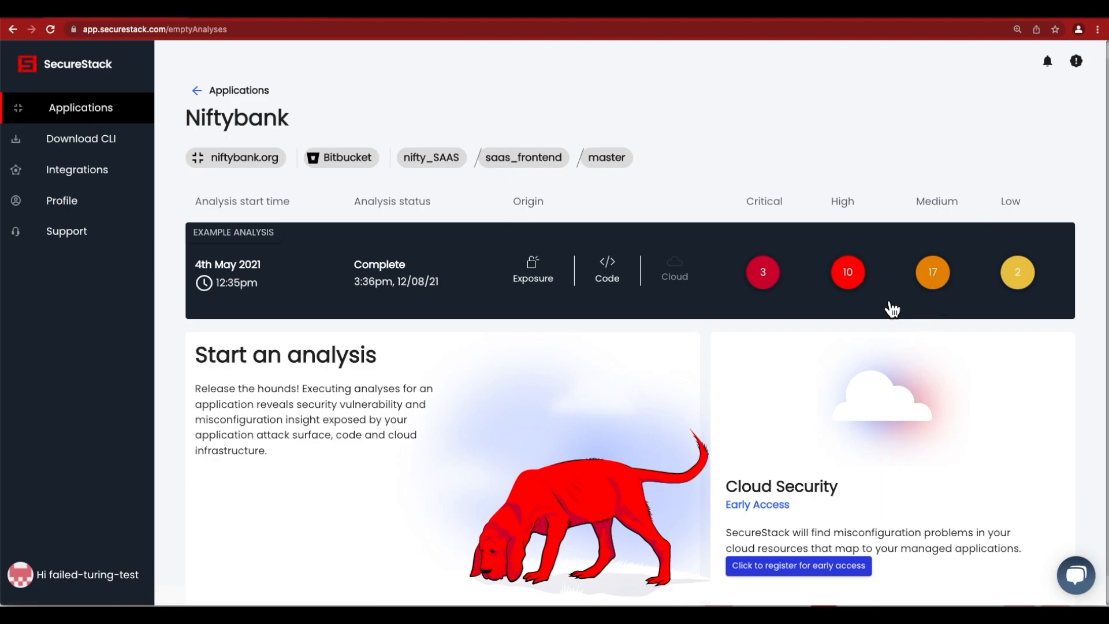
click(197, 91)
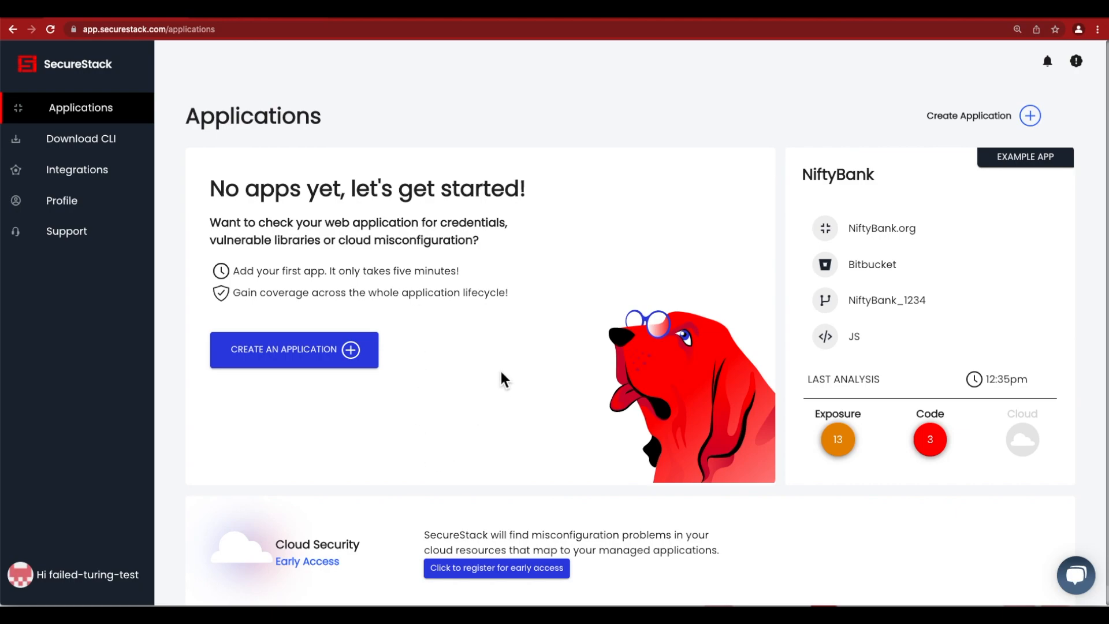
Step: Switch to the terminal, clear the screen and list all files in the java-app directory with ls -al
click(481, 364)
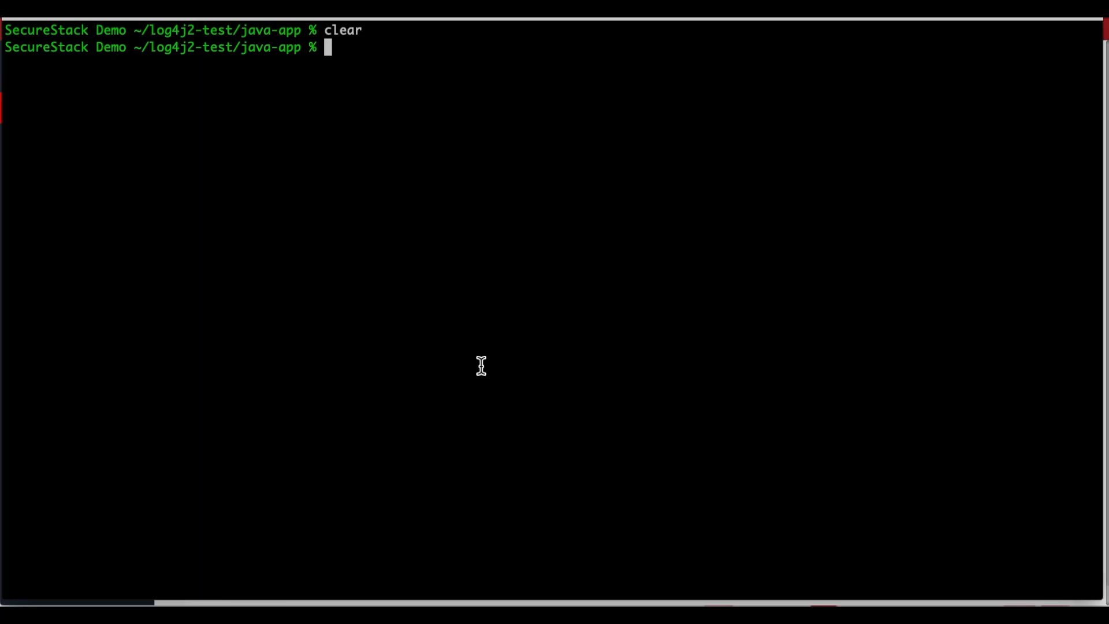
key(Up)
key(Return)
text(ls -al)
key(Return)
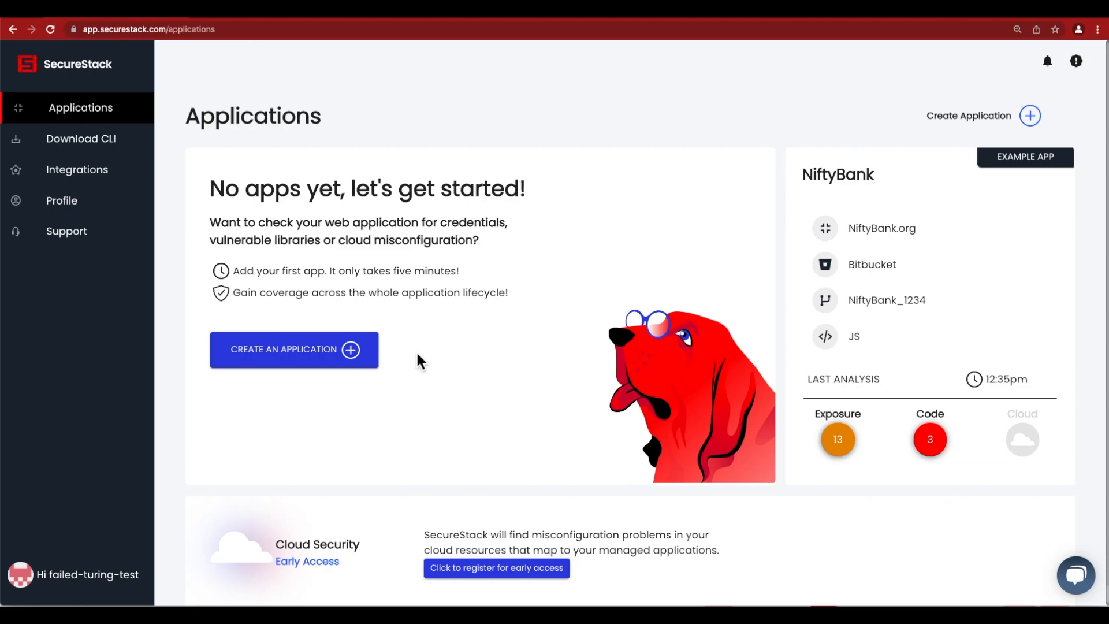
Step: Back in SecureStack, start creating an application named "Log4shell Demo" and continue to its target settings
click(317, 363)
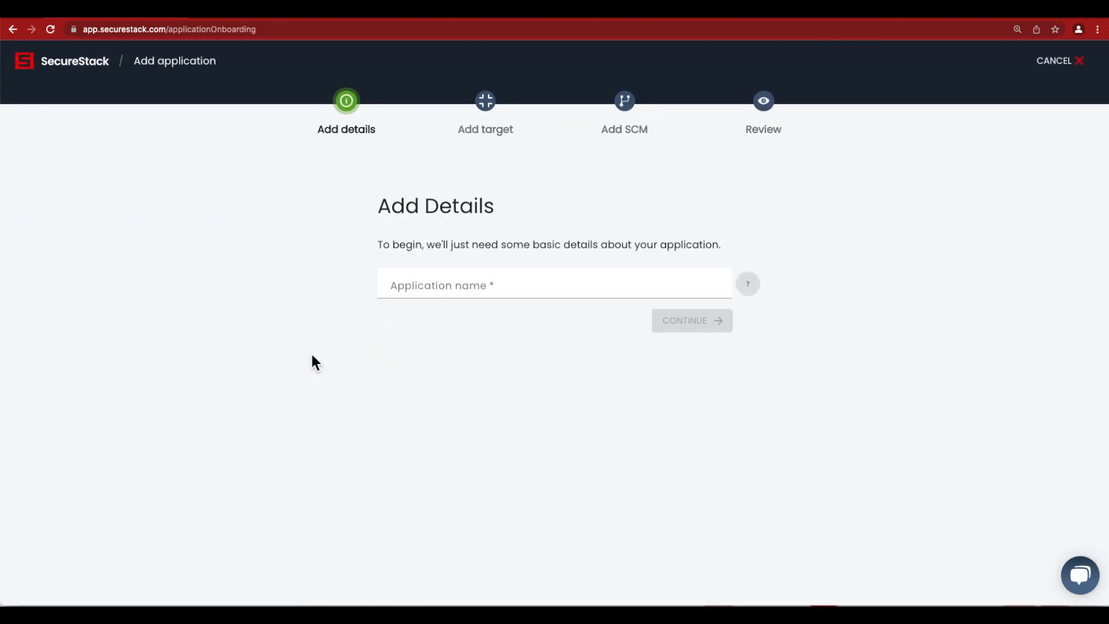
click(421, 290)
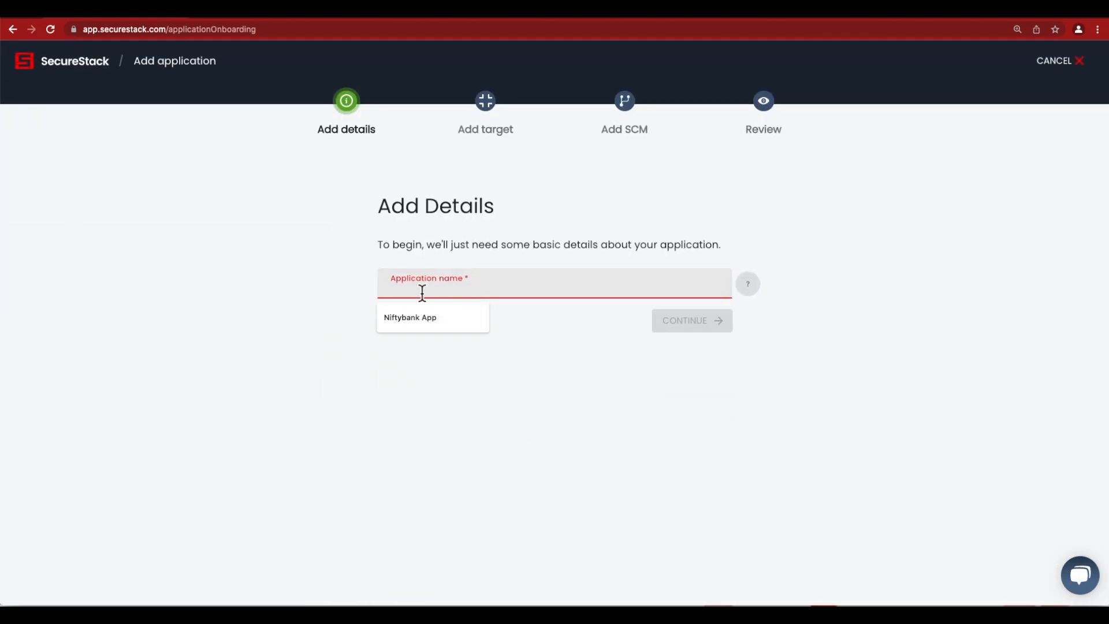
text(Lo)
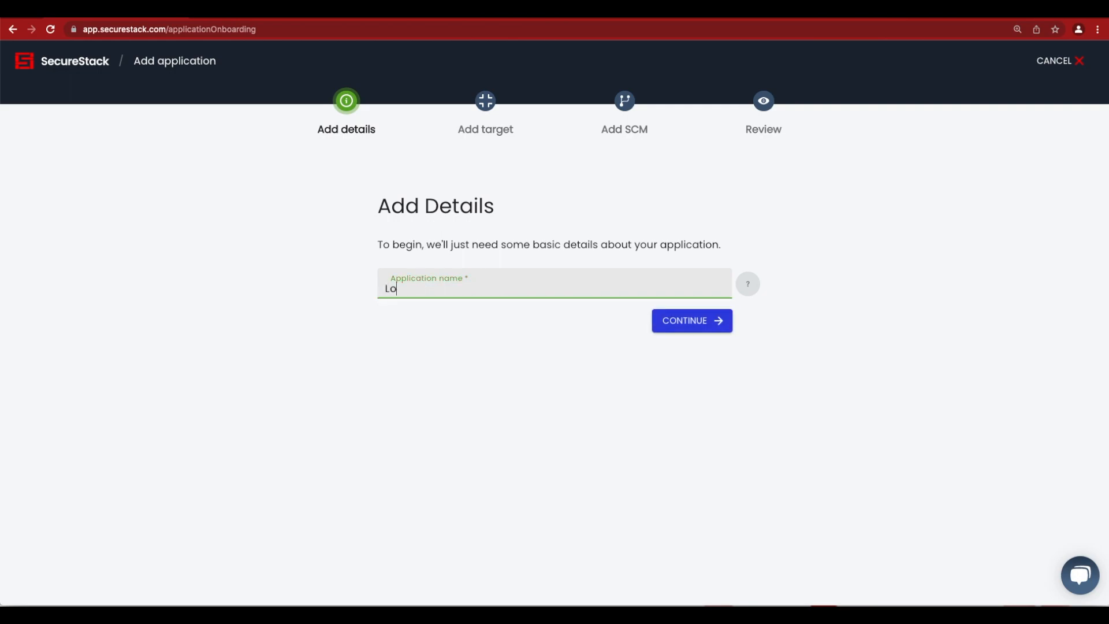
text(g4shell Demo)
click(691, 326)
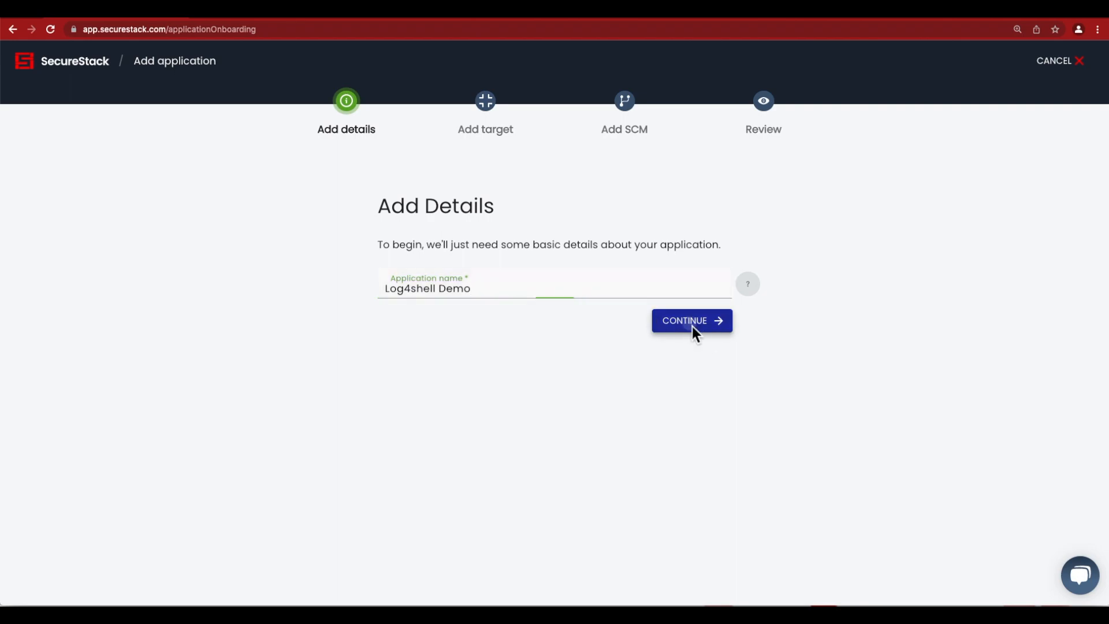
Step: Set the application's target URL to javaapp.niftybank.org and continue to source code management
click(625, 302)
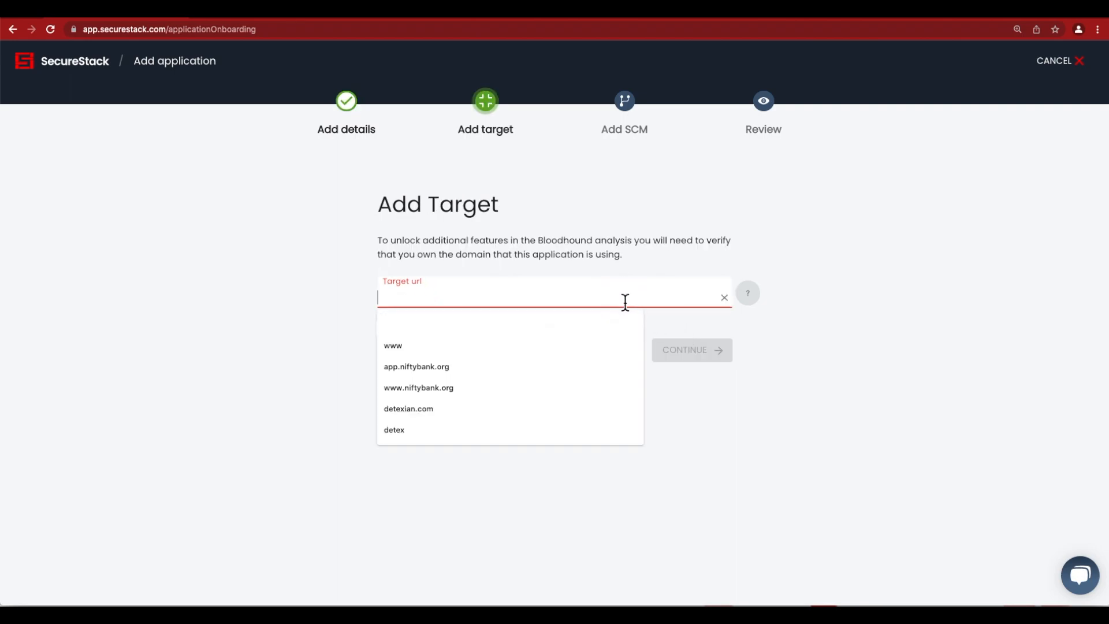
text(java)
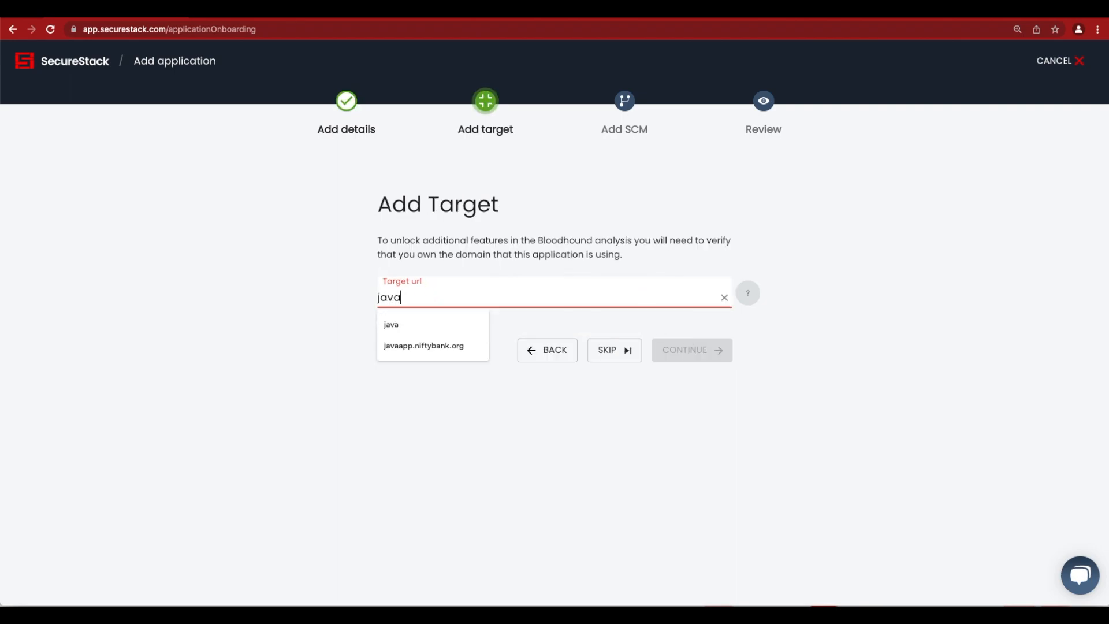
text(app.)
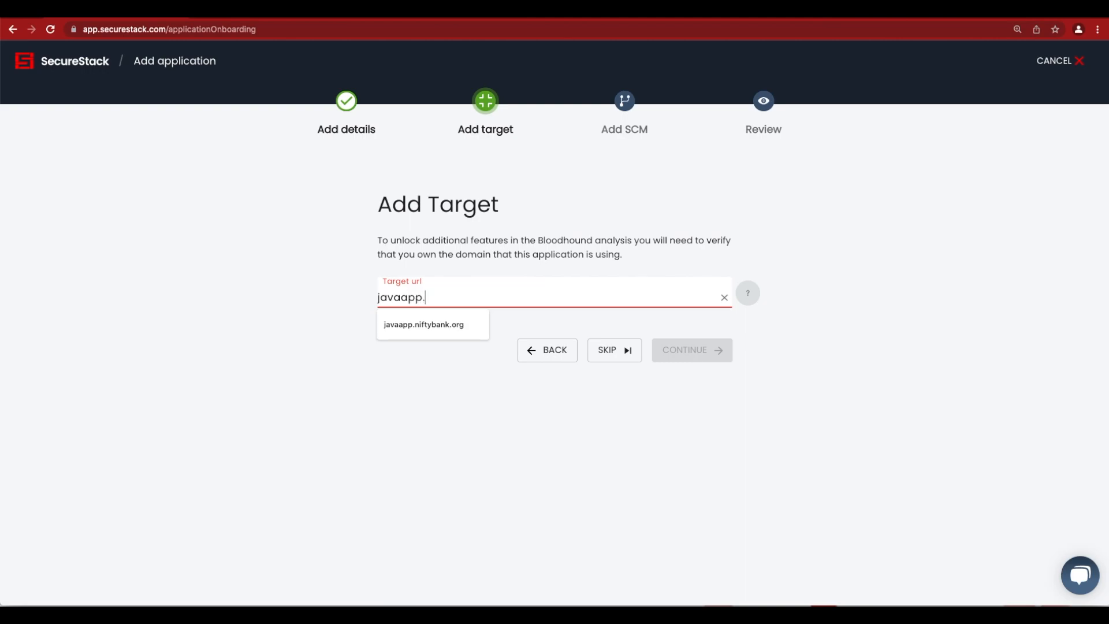
key(Down)
key(Return)
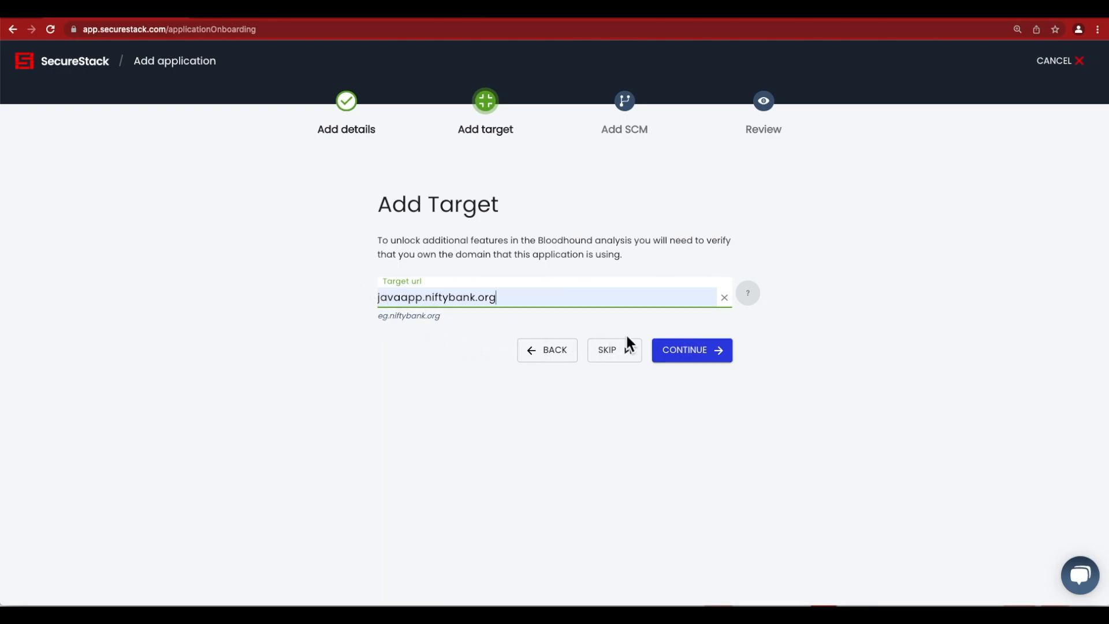
click(697, 351)
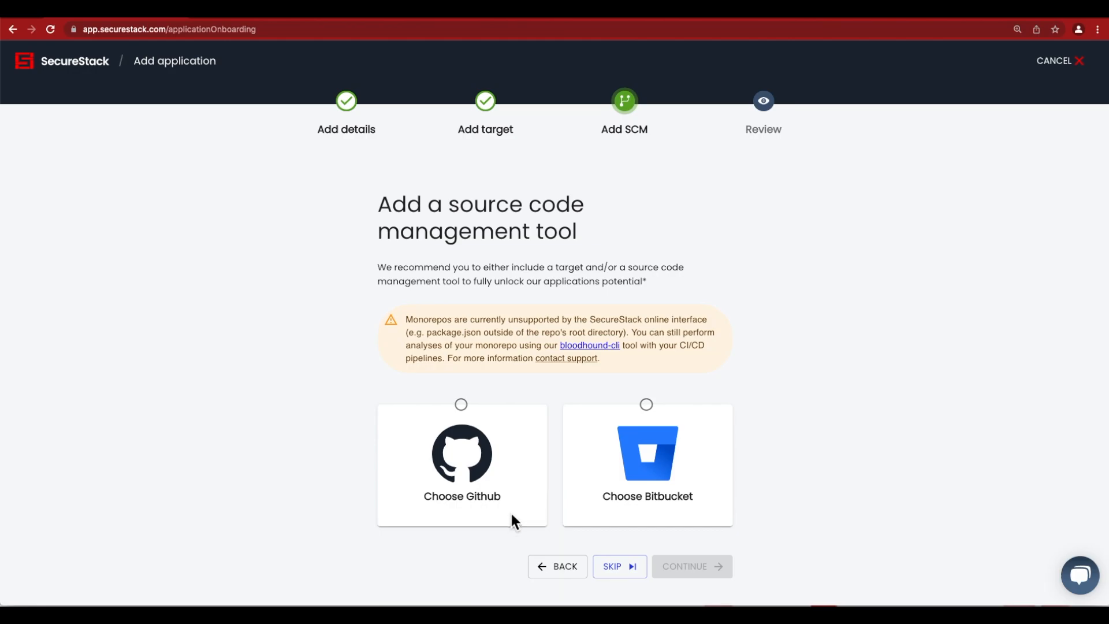
Step: Choose GitHub for source code management and add NiftyBank's java-app repository
click(462, 406)
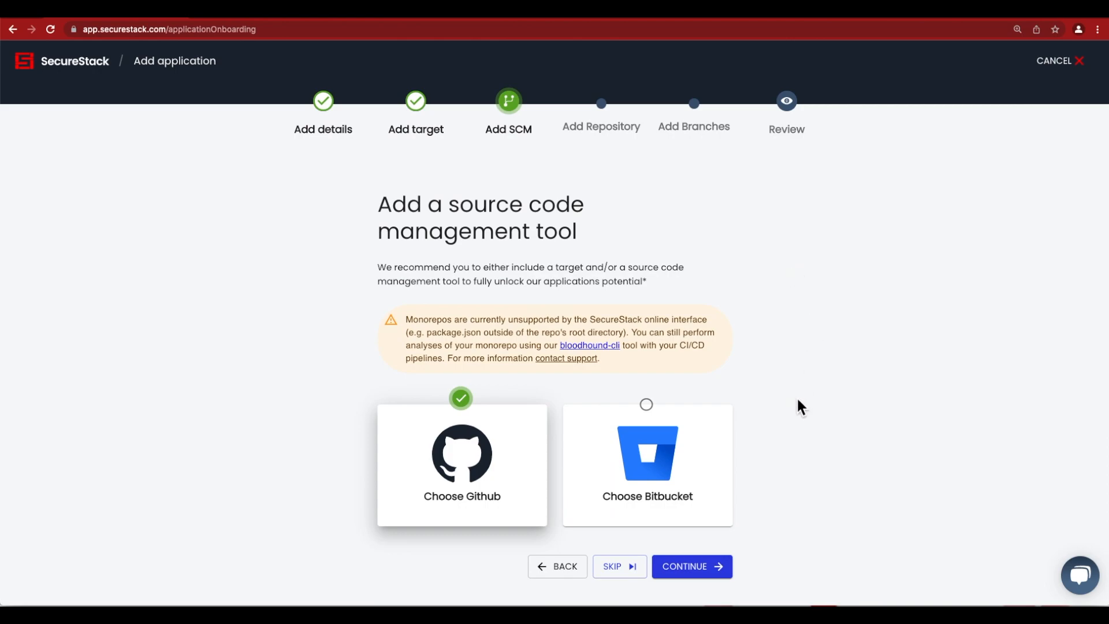
click(703, 571)
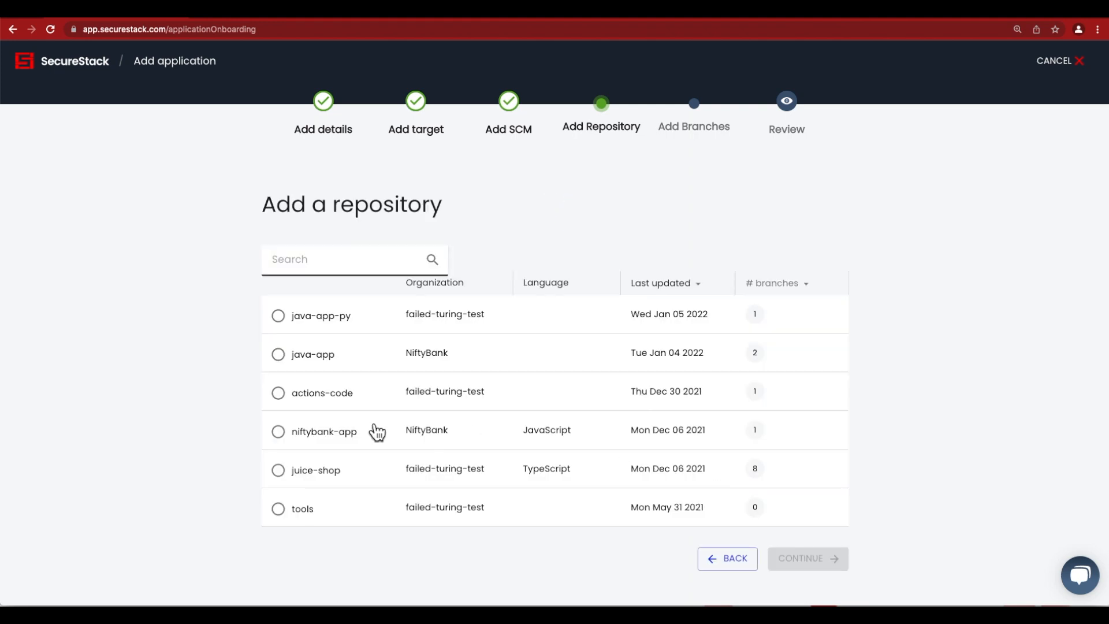
click(278, 355)
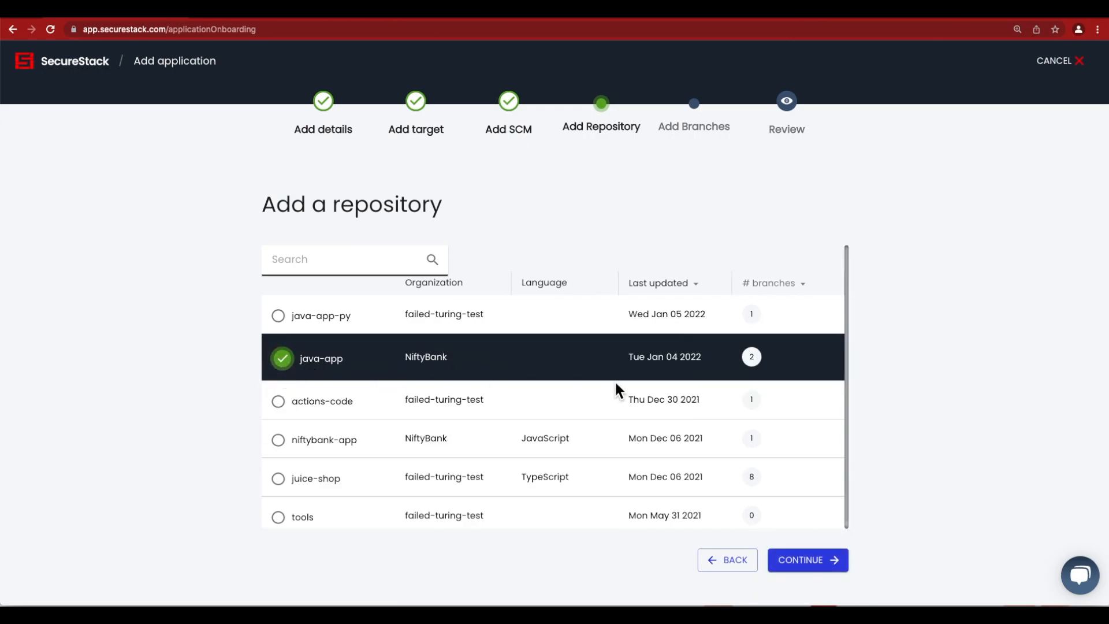
click(803, 562)
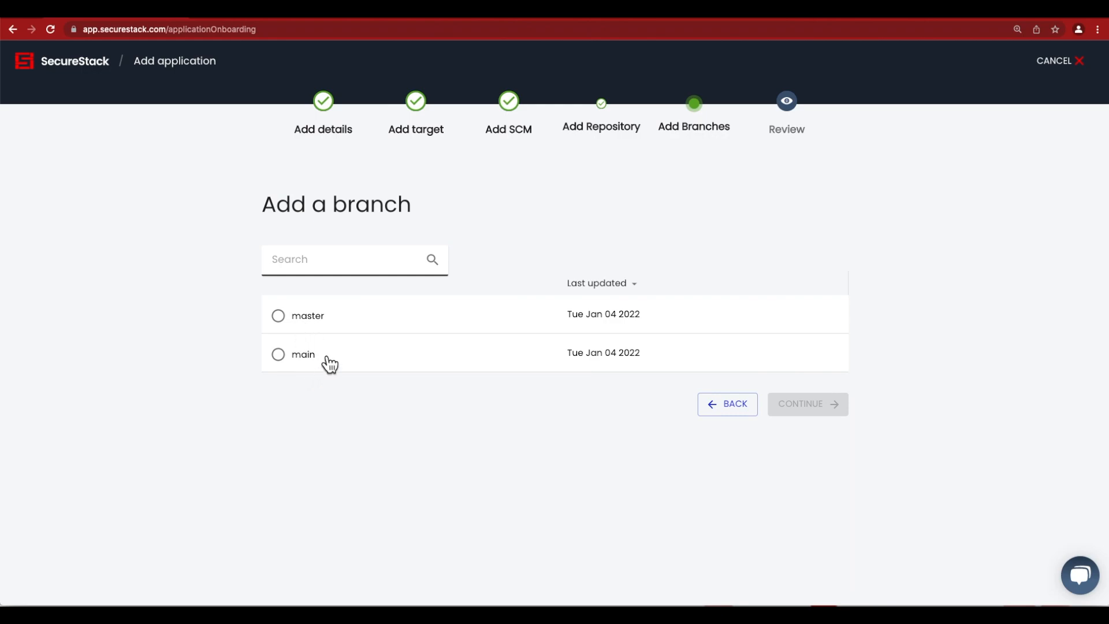
Step: Add the master branch and create the application from the review page
click(289, 325)
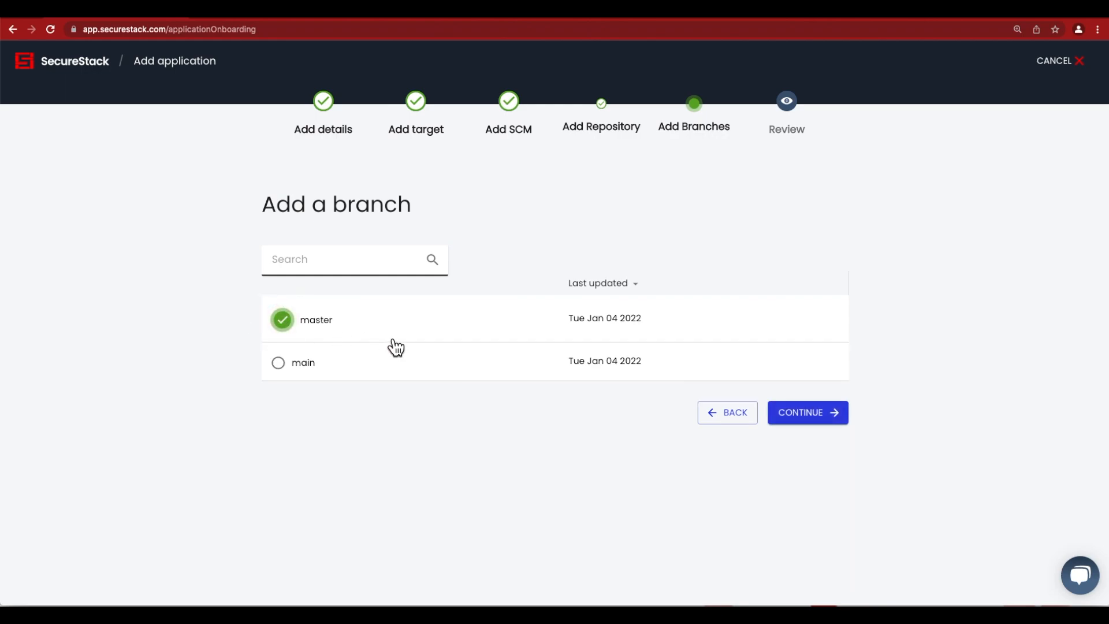
click(823, 413)
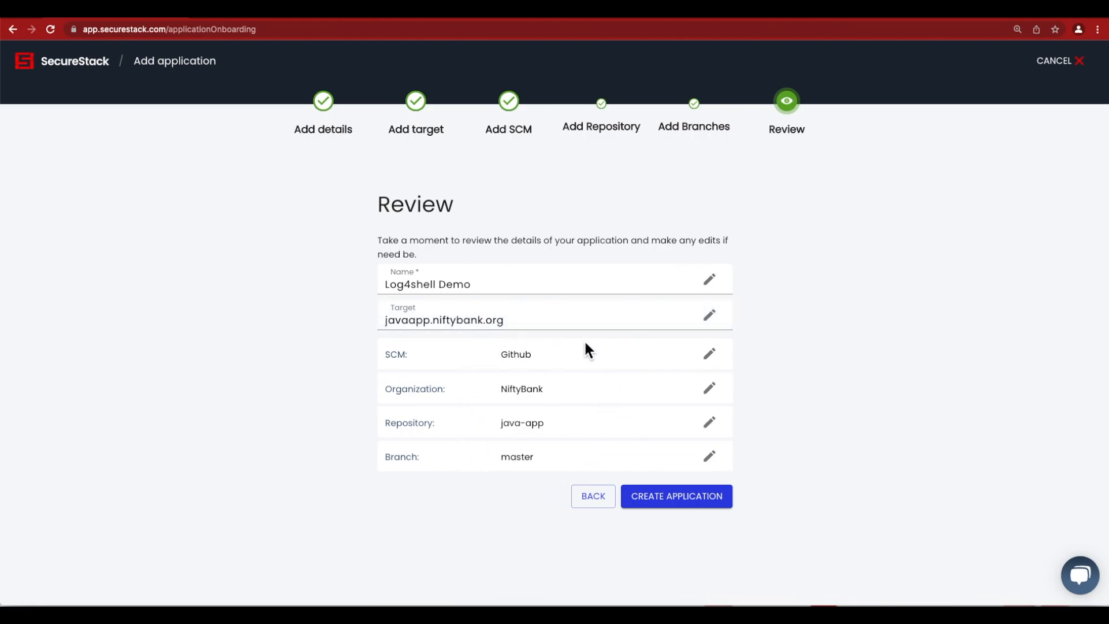
click(680, 500)
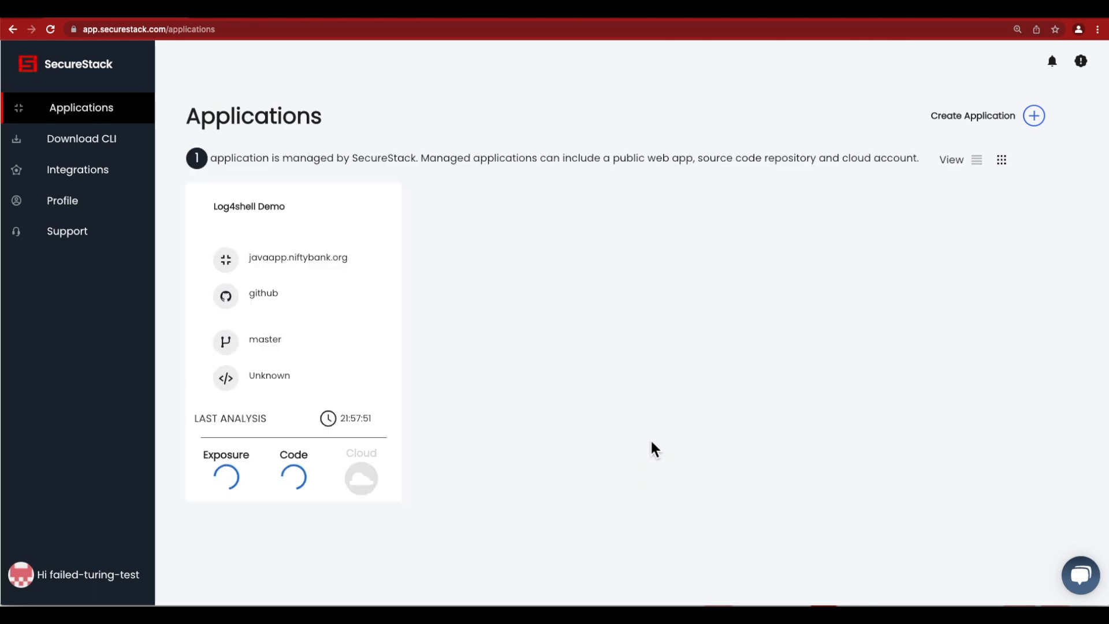
Step: Open the Log4shell Demo application, dismiss the scan notifications and copy its application ID
click(316, 340)
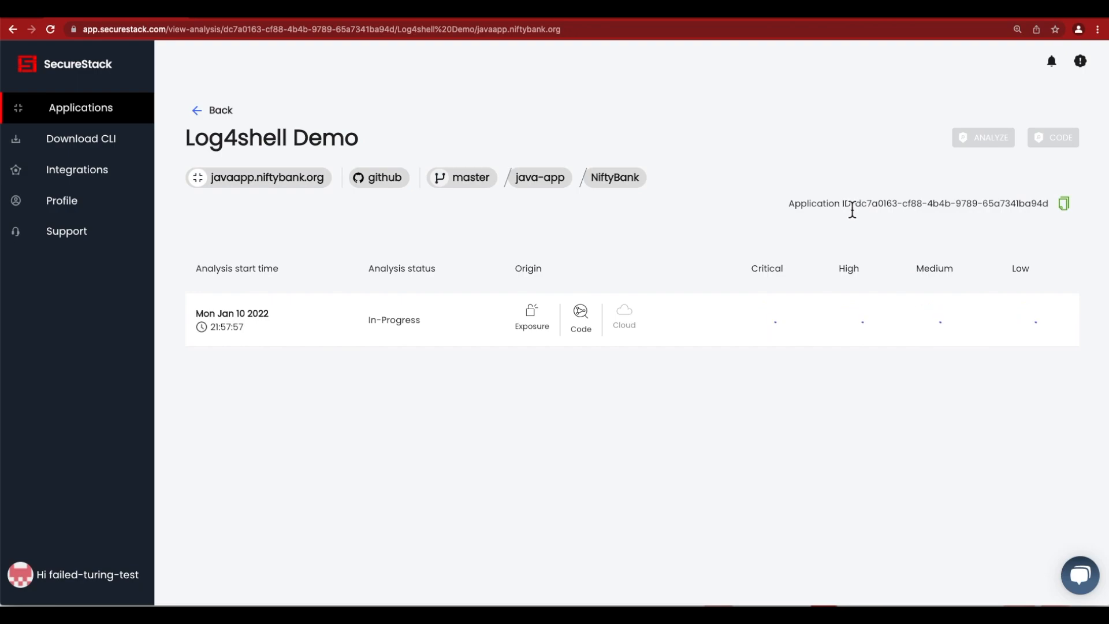
drag(860, 209, 1052, 207)
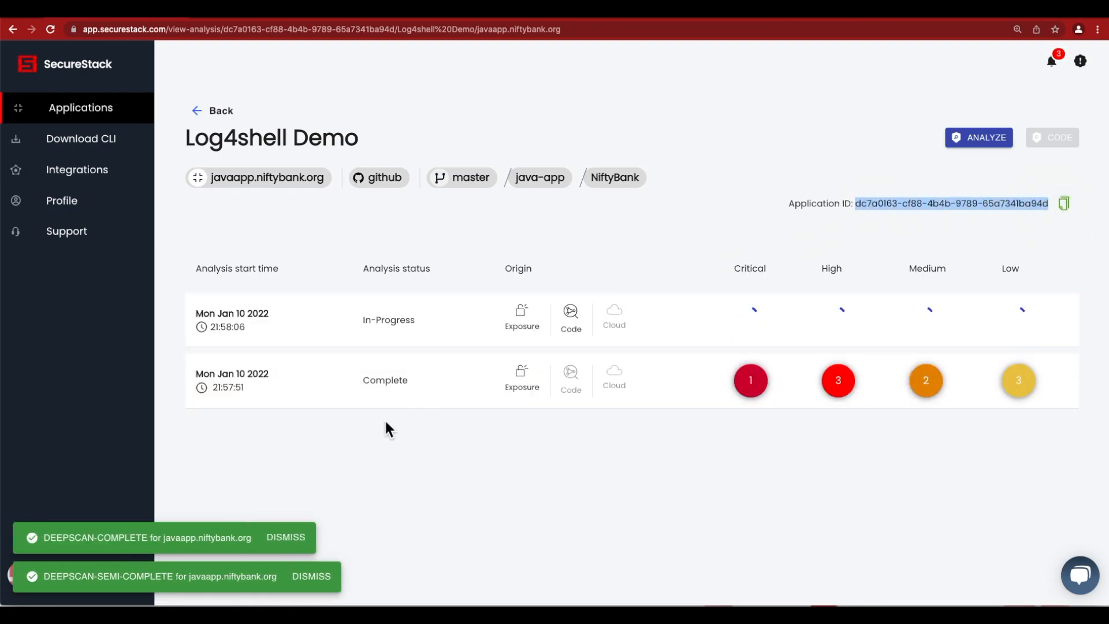
click(294, 538)
click(312, 576)
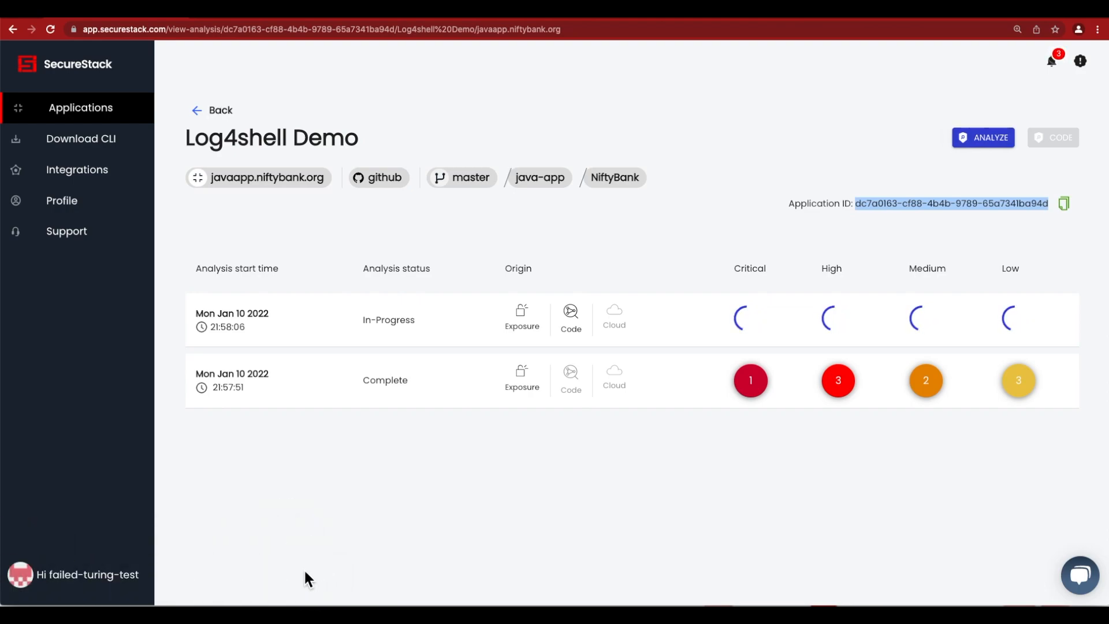
click(1065, 205)
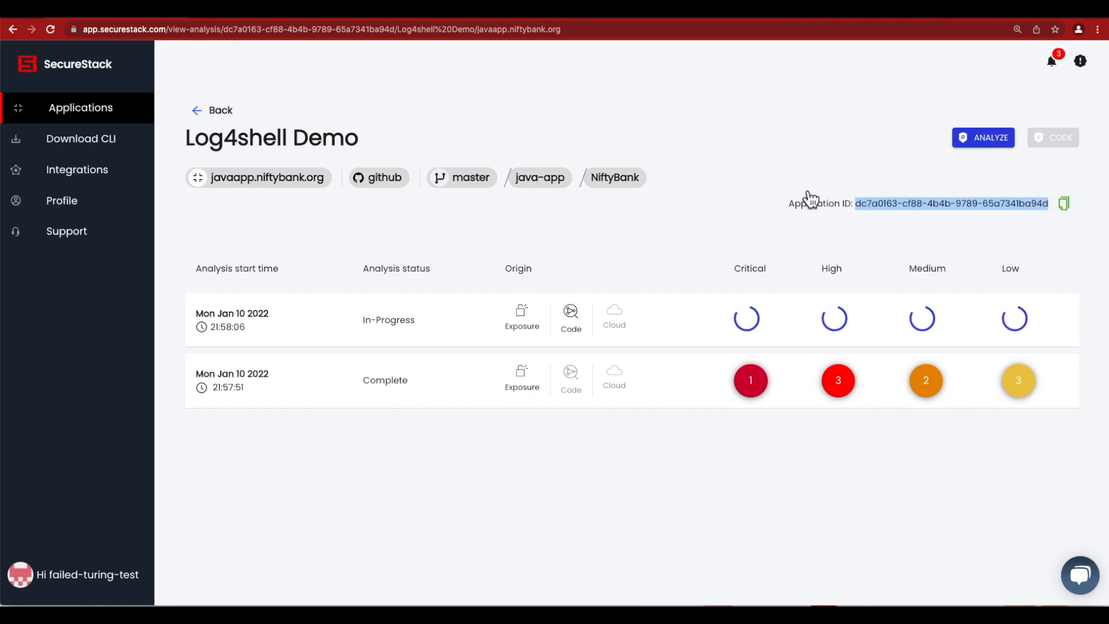
Step: Switch to the terminal, run "bloodhound-cli applications" and compare the listed application ID with the one on the SecureStack page
key(super+Tab)
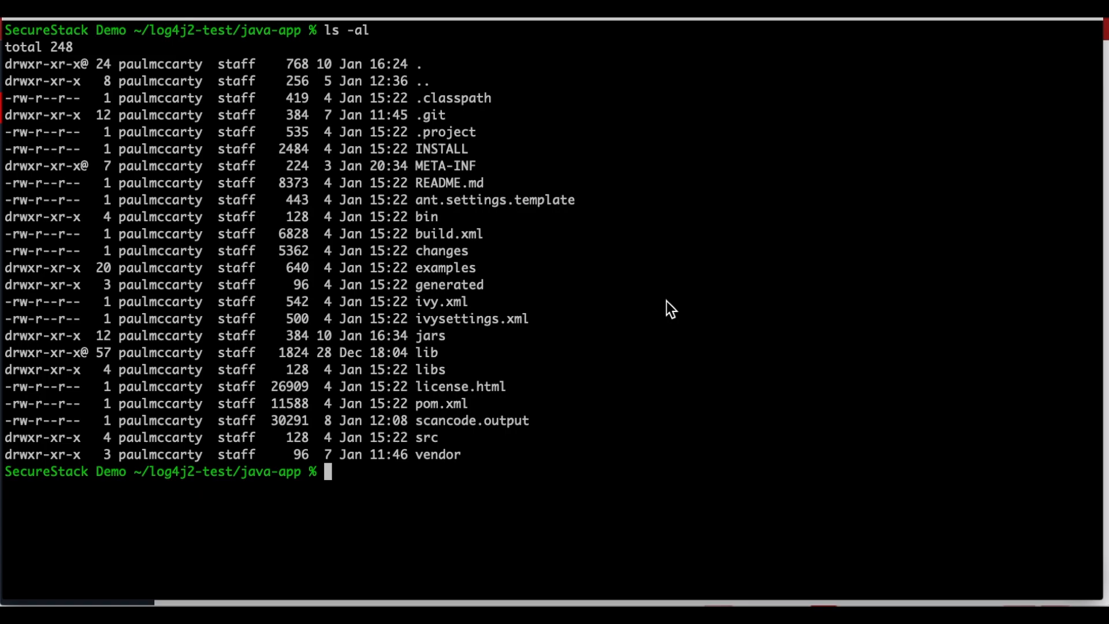
text(bloodhound-cli )
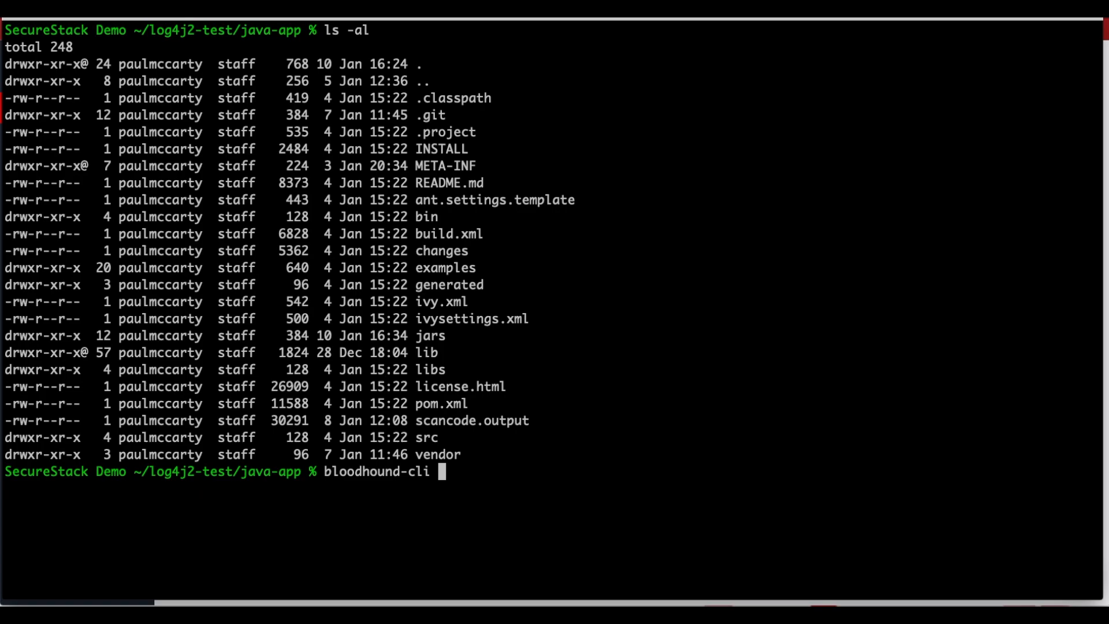
text(applica)
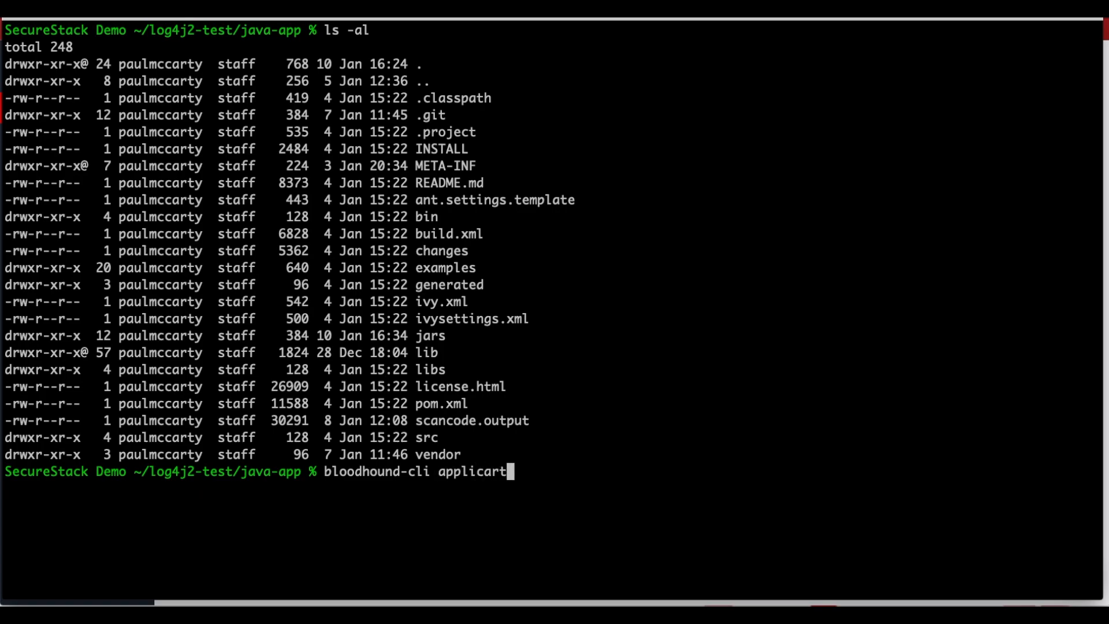
text(tions)
key(Return)
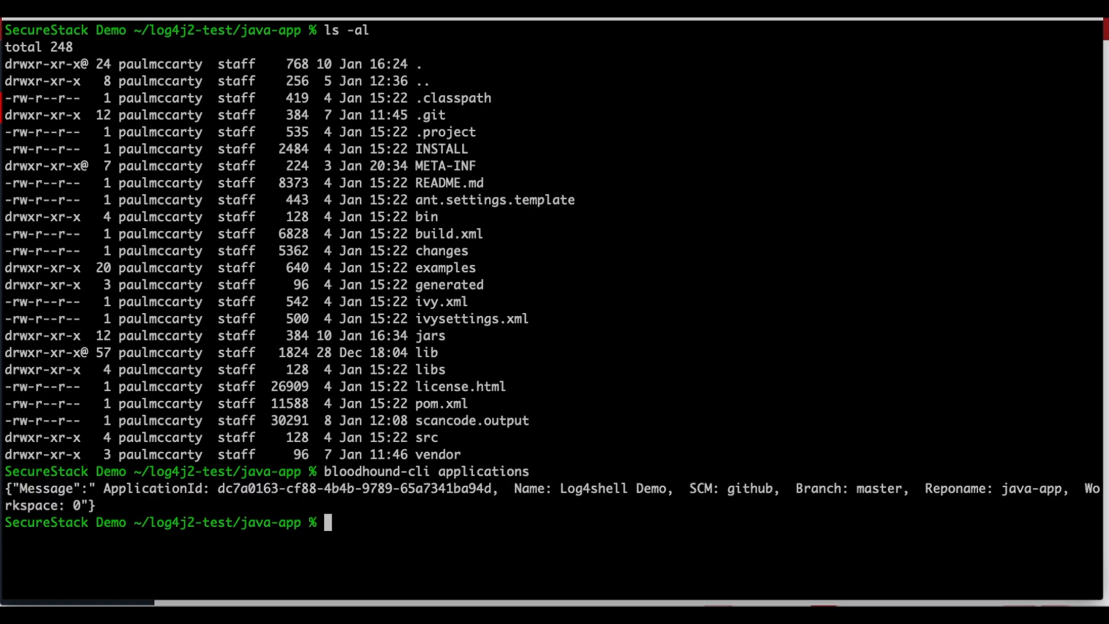
drag(226, 489, 492, 489)
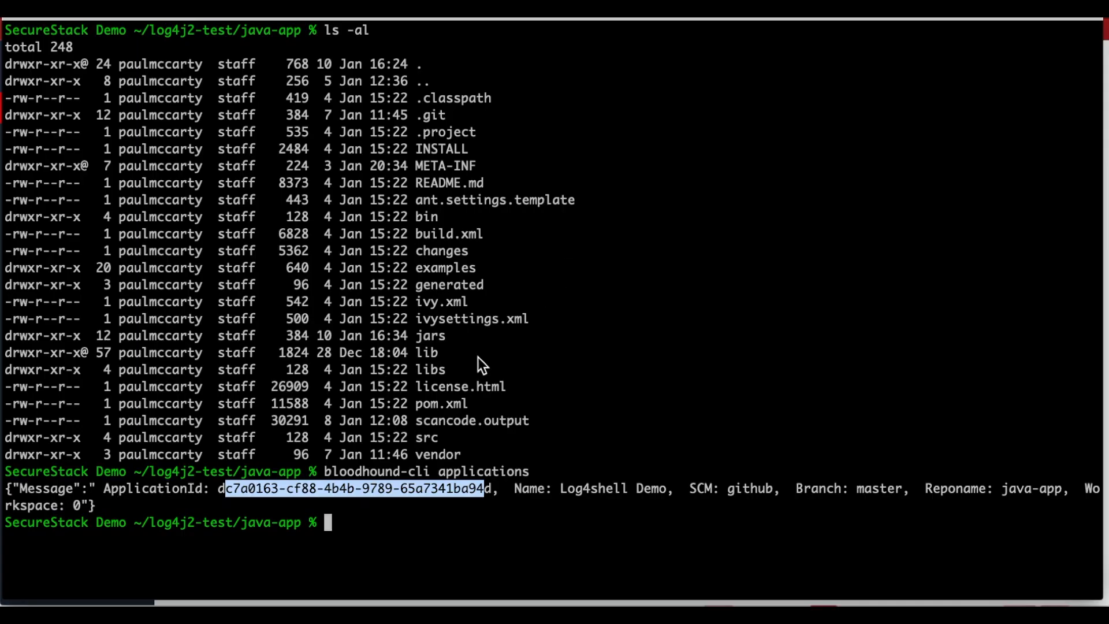
click(518, 430)
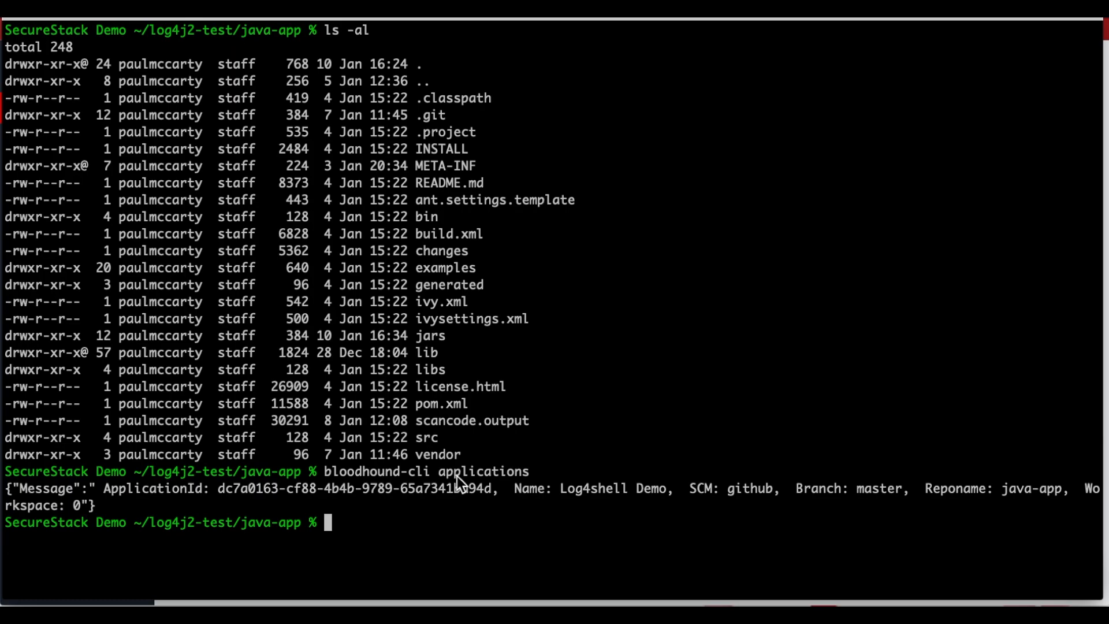
Step: In the terminal, run "bloodhound-cli code -t java -a" followed by the Log4shell Demo application's ID
text(bloodhound-cl)
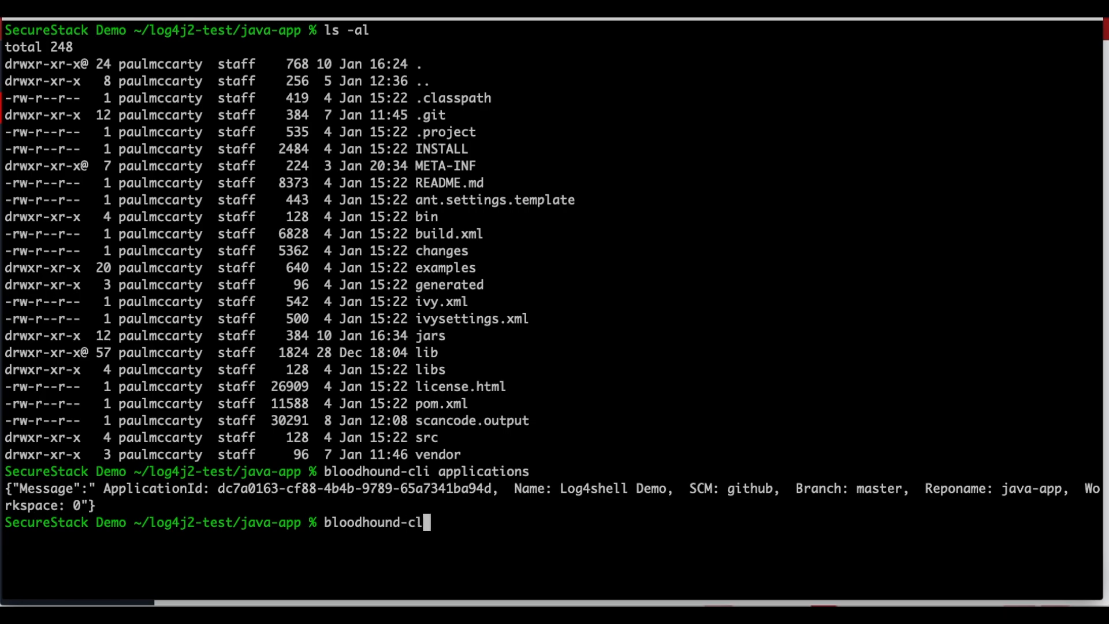
text(i code -t java )
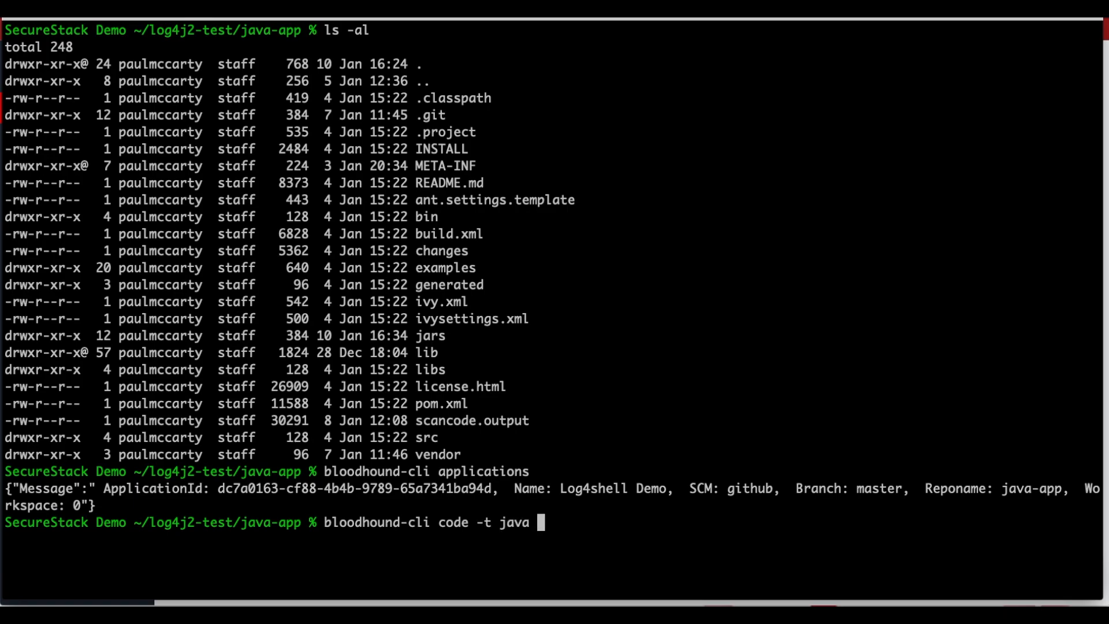
text(-a)
double_click(294, 492)
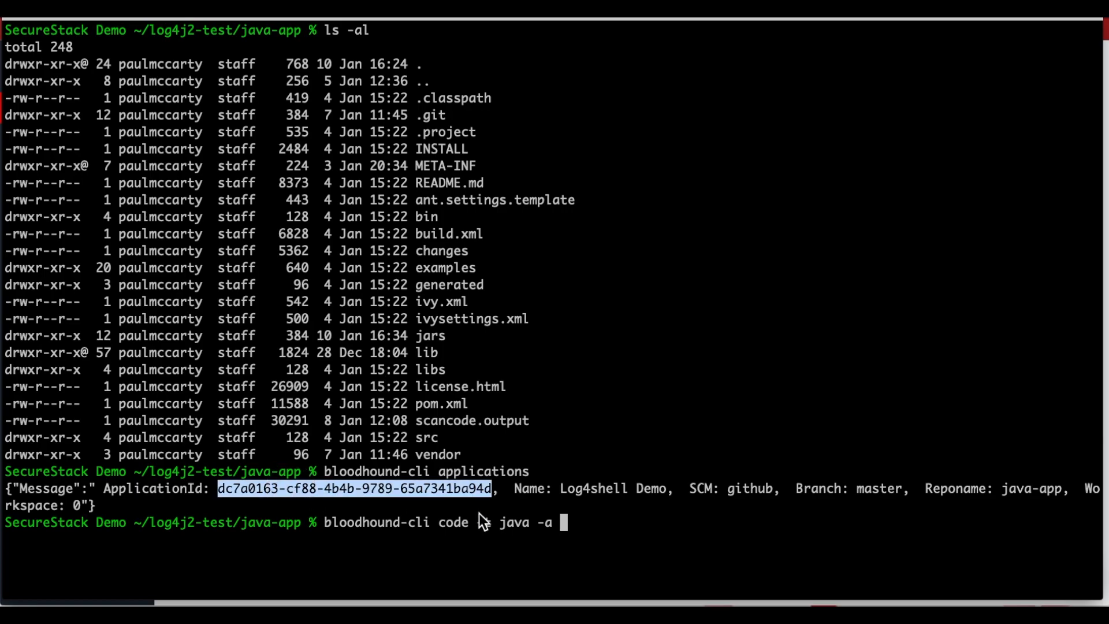
key(super+v)
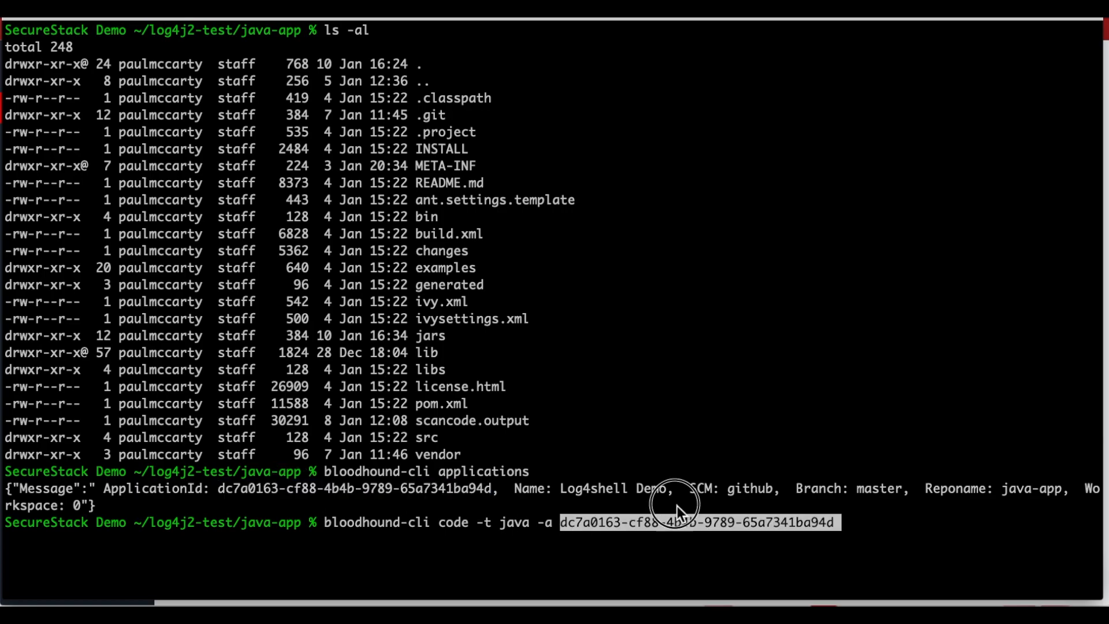
key(Return)
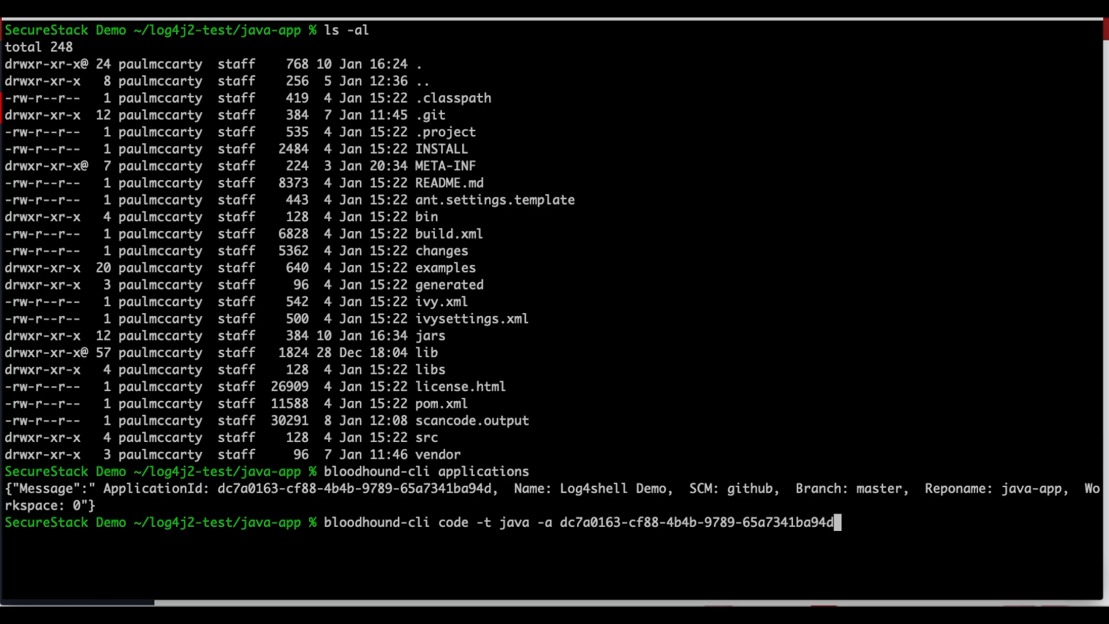
Step: Execute the entered Java code scan and examine the file path and version of each Log4j entry in its output
key(Return)
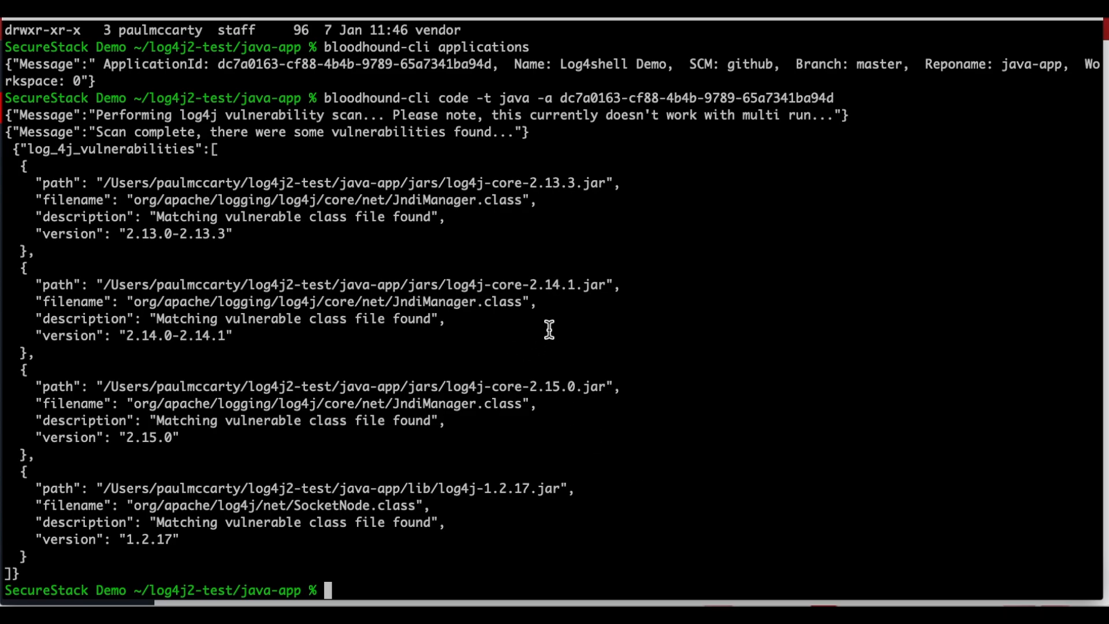
drag(446, 184, 605, 193)
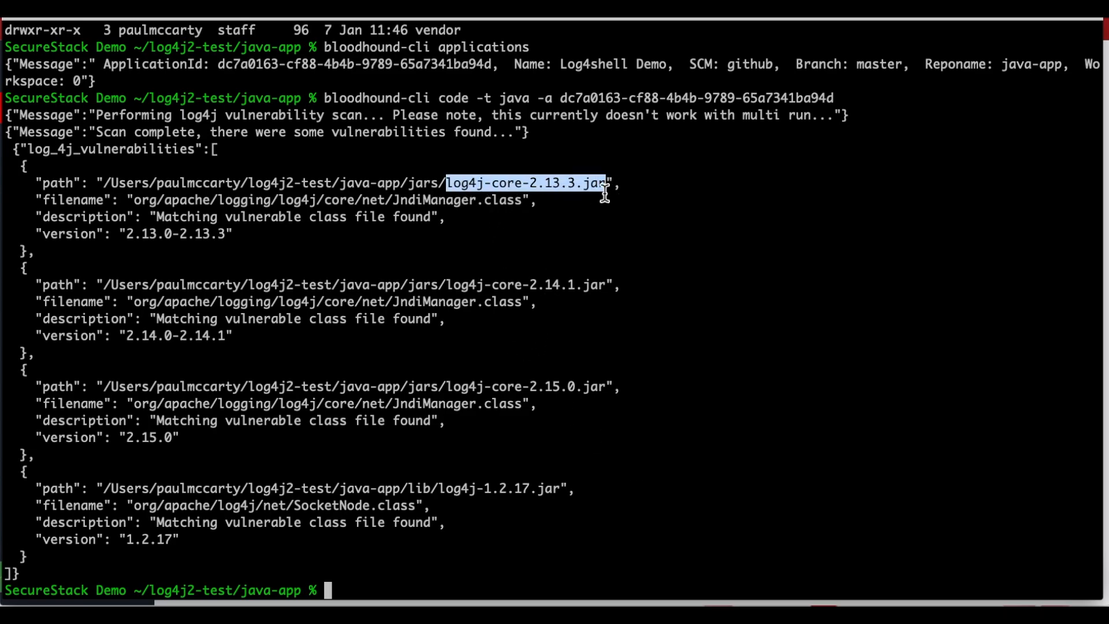
click(446, 287)
drag(446, 288, 591, 286)
drag(518, 388, 577, 389)
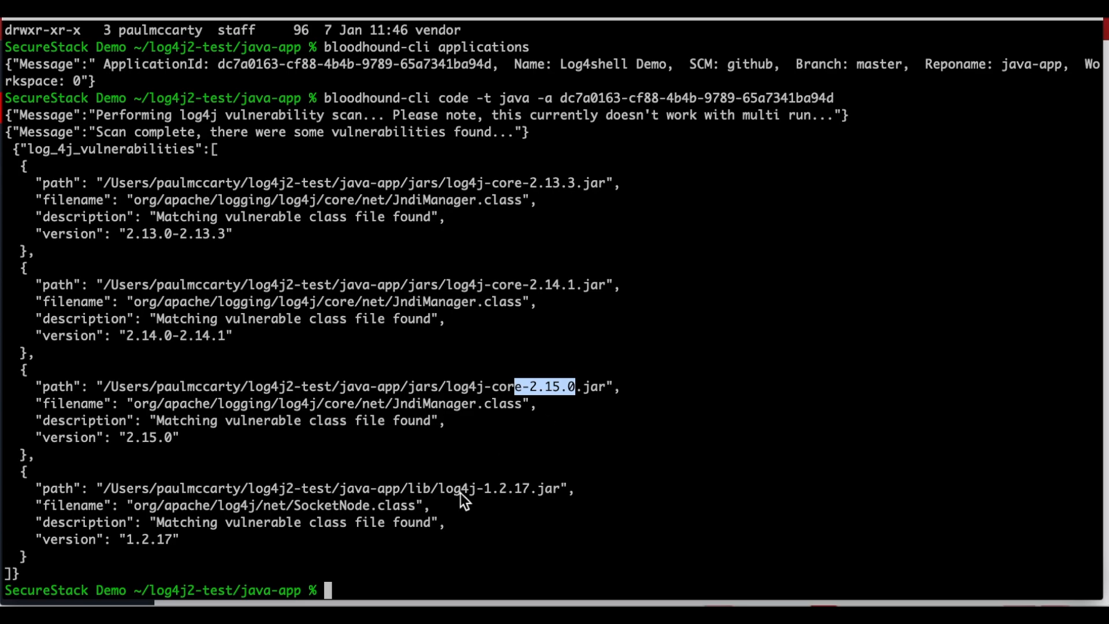
drag(457, 490, 538, 491)
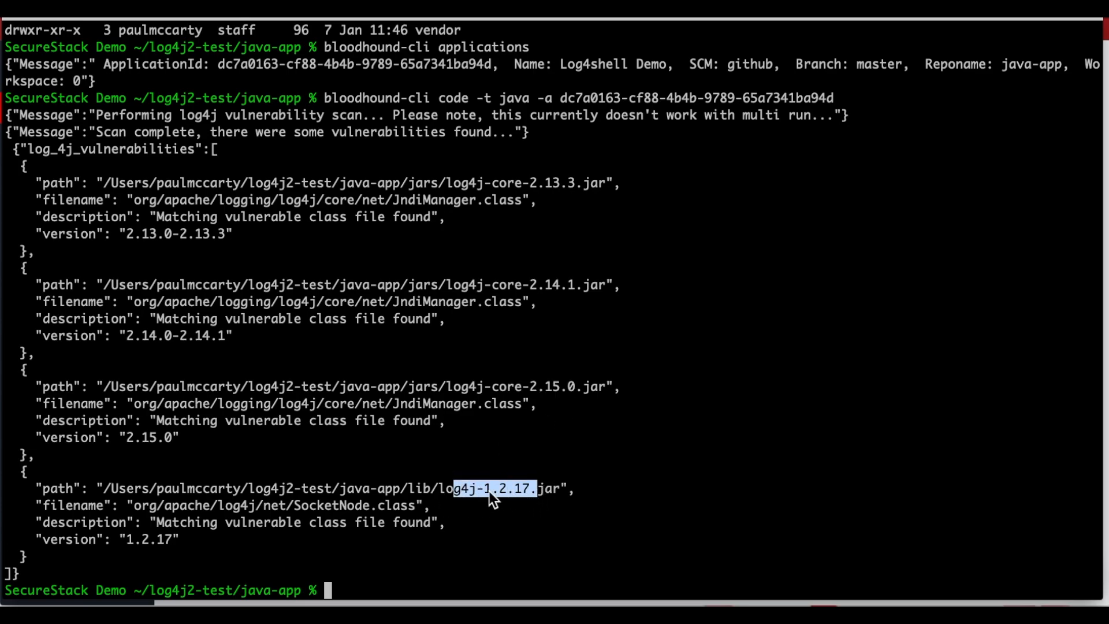
click(481, 491)
drag(440, 491, 533, 493)
scroll(481, 511, up, 5)
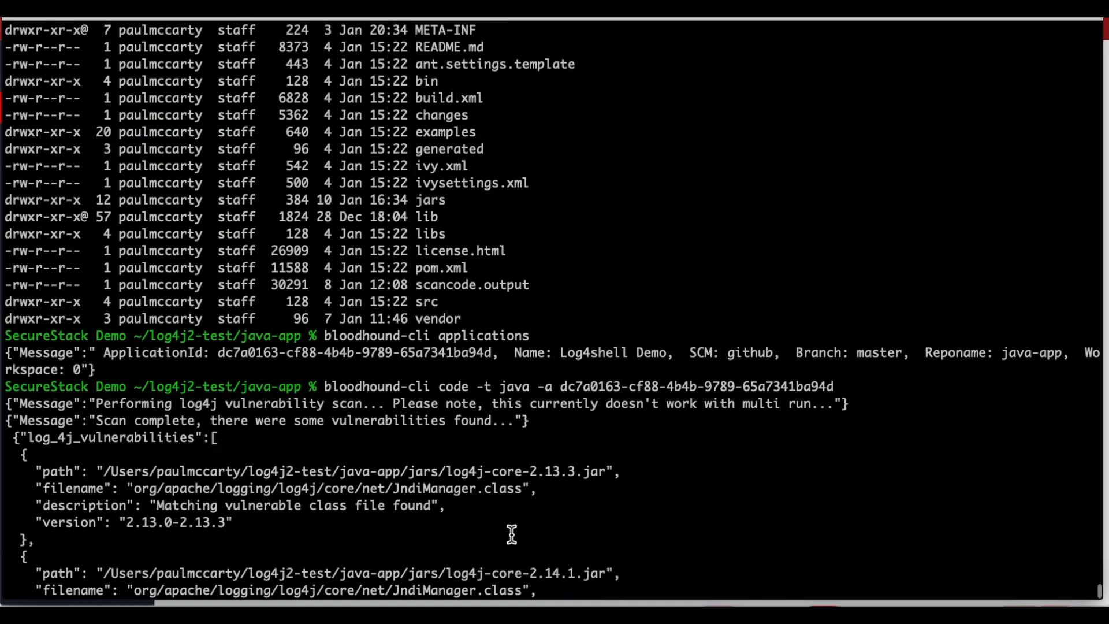
scroll(509, 532, down, 5)
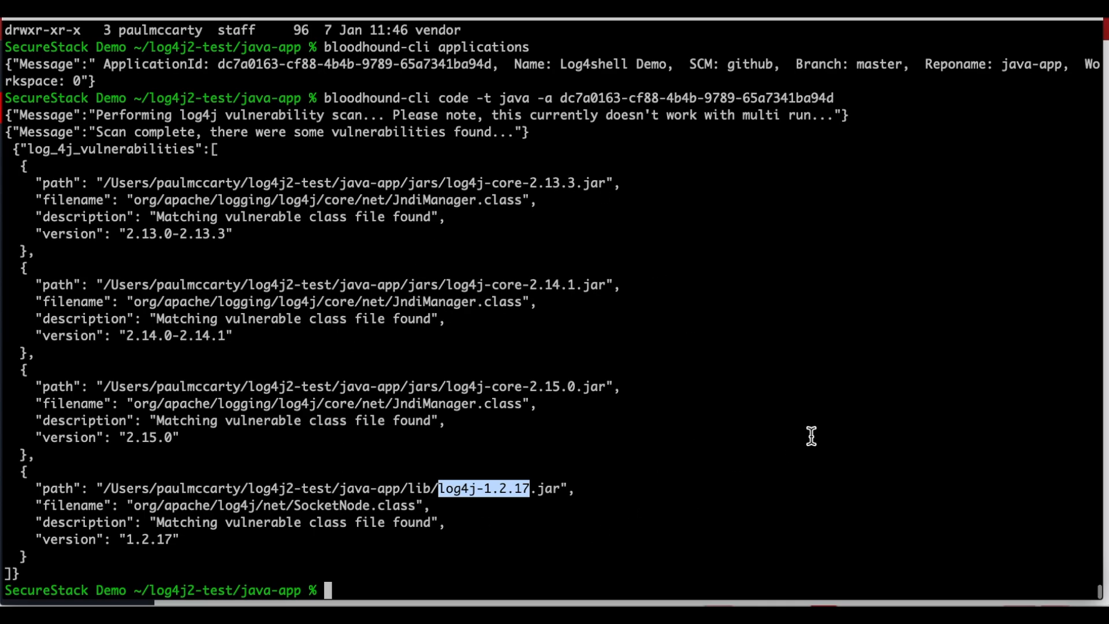
Step: Switch to SecureStack in the browser, open the exposure results of the completed 21:57:51 analysis and review their overview
key(super+Tab)
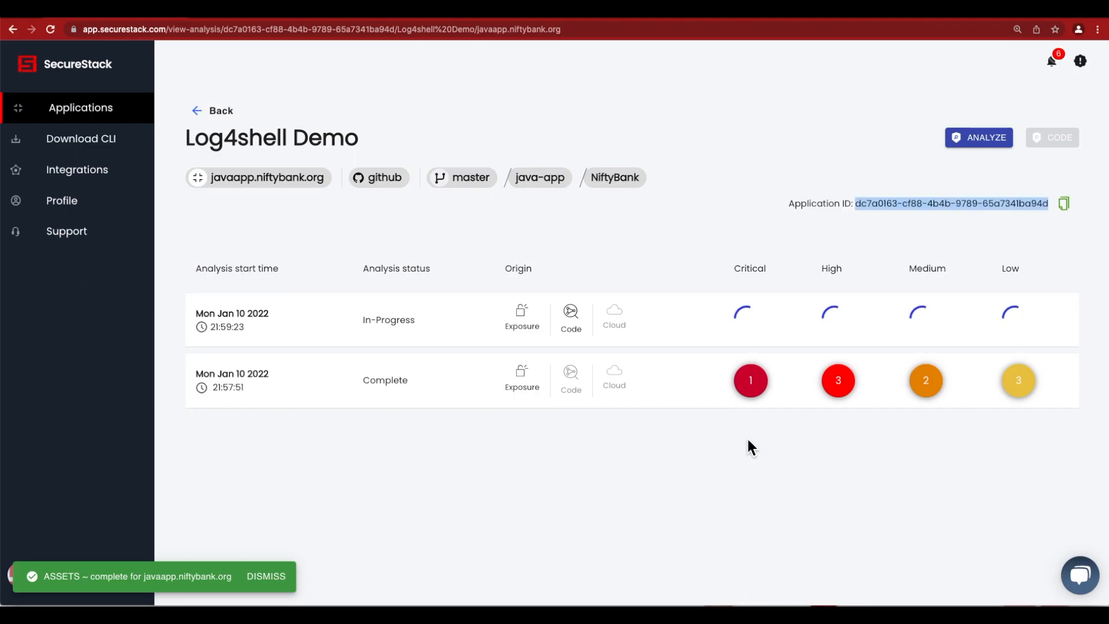
click(531, 386)
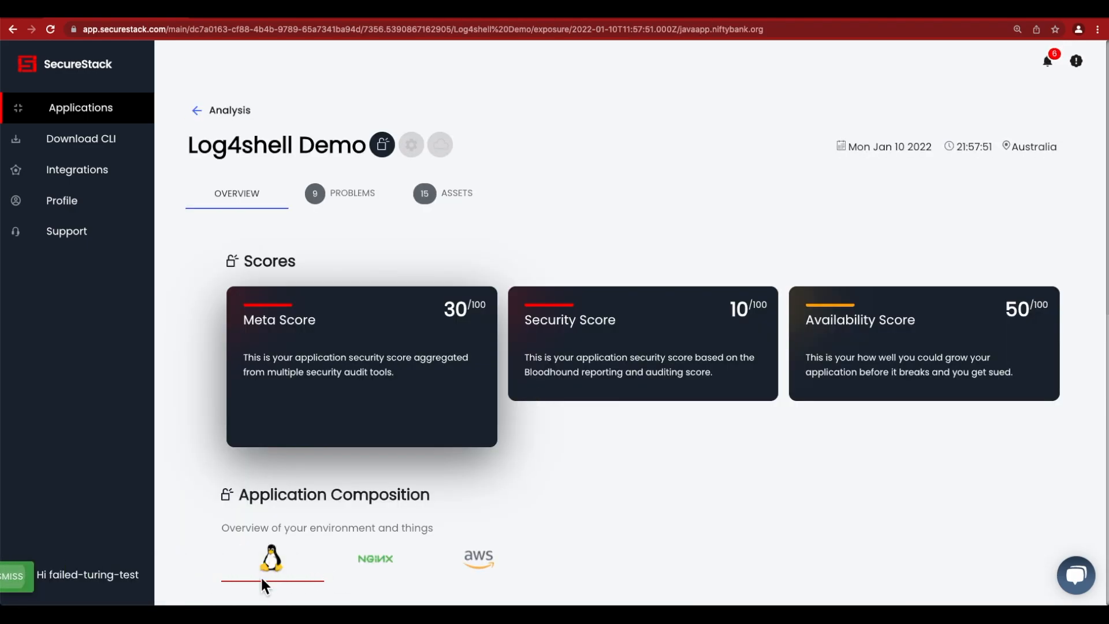
scroll(407, 335, down, 1)
scroll(407, 334, down, 10)
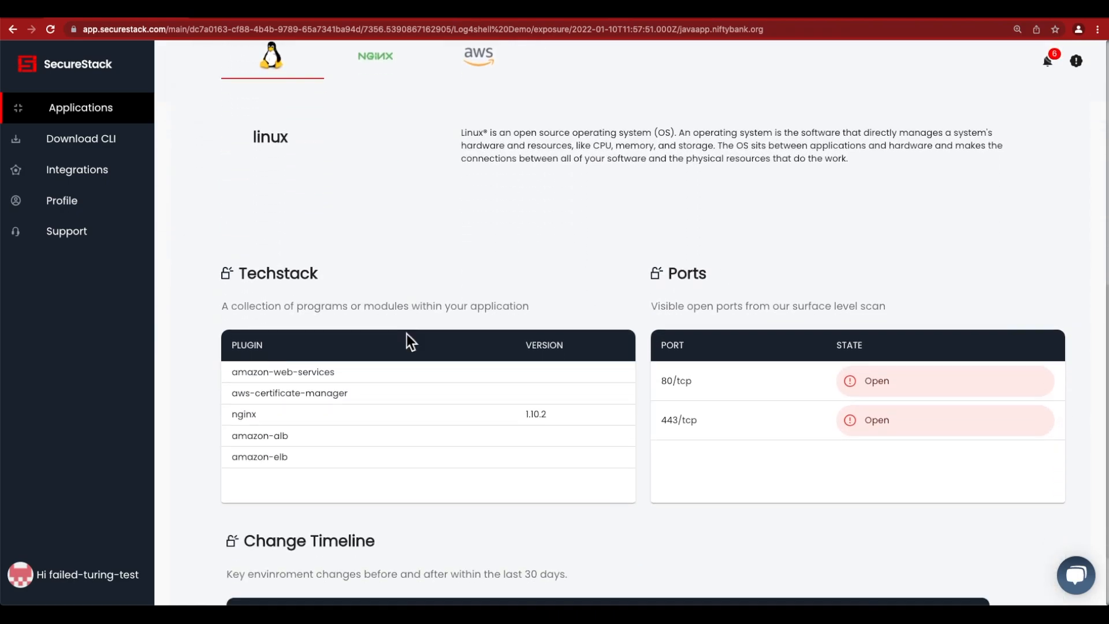
scroll(405, 331, up, 10)
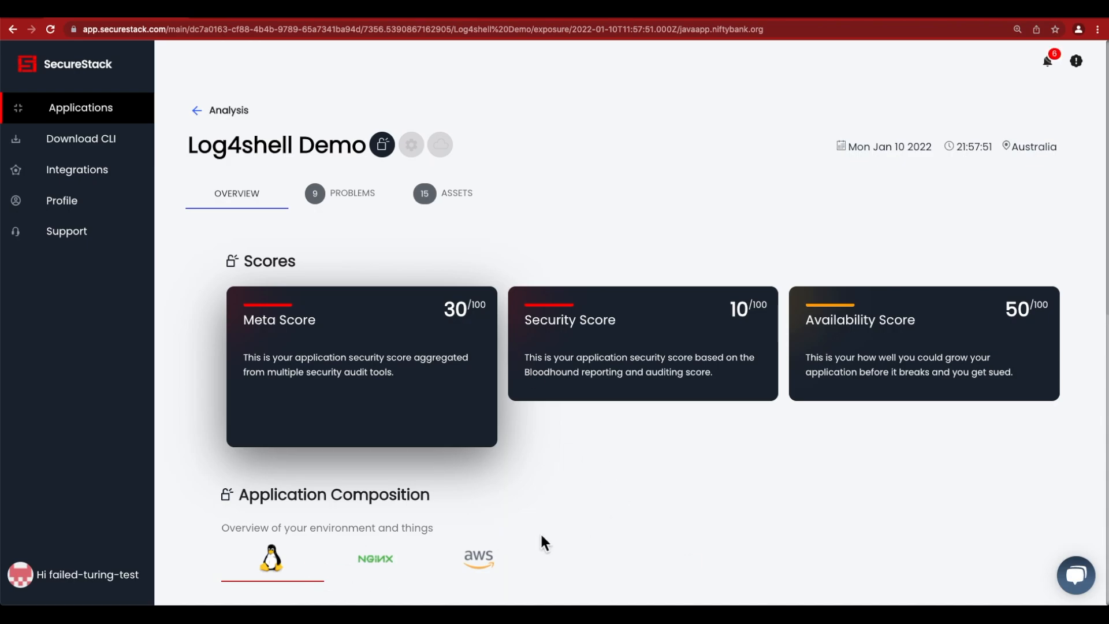
Step: Show the problems of the exposure analysis and examine the LOG4SHELL entries for the web app and the Java source code
click(349, 199)
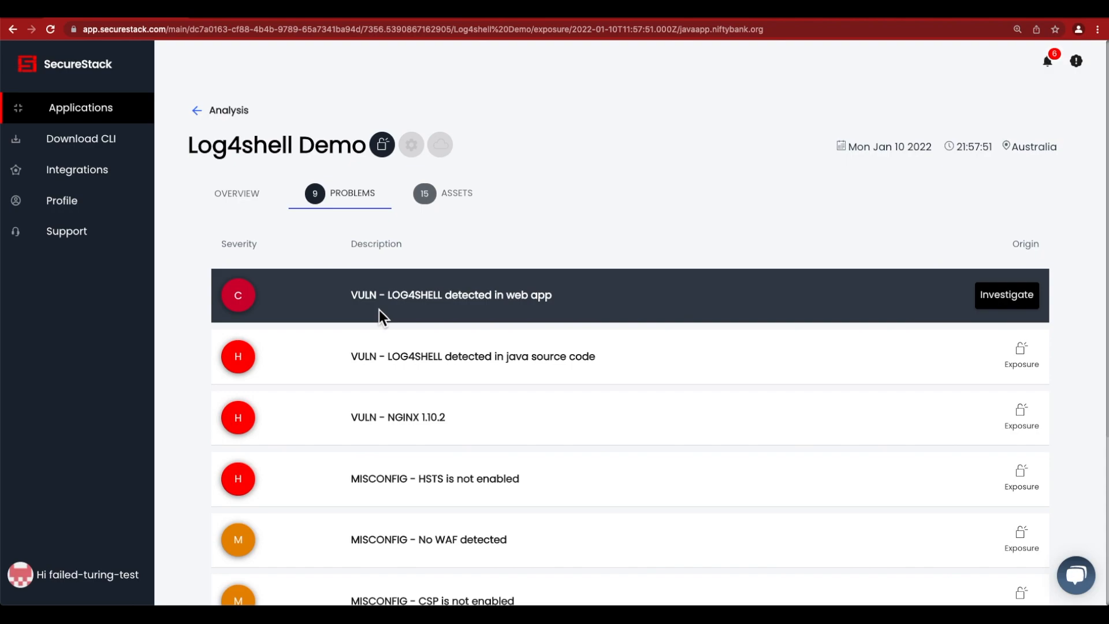
drag(359, 299, 553, 302)
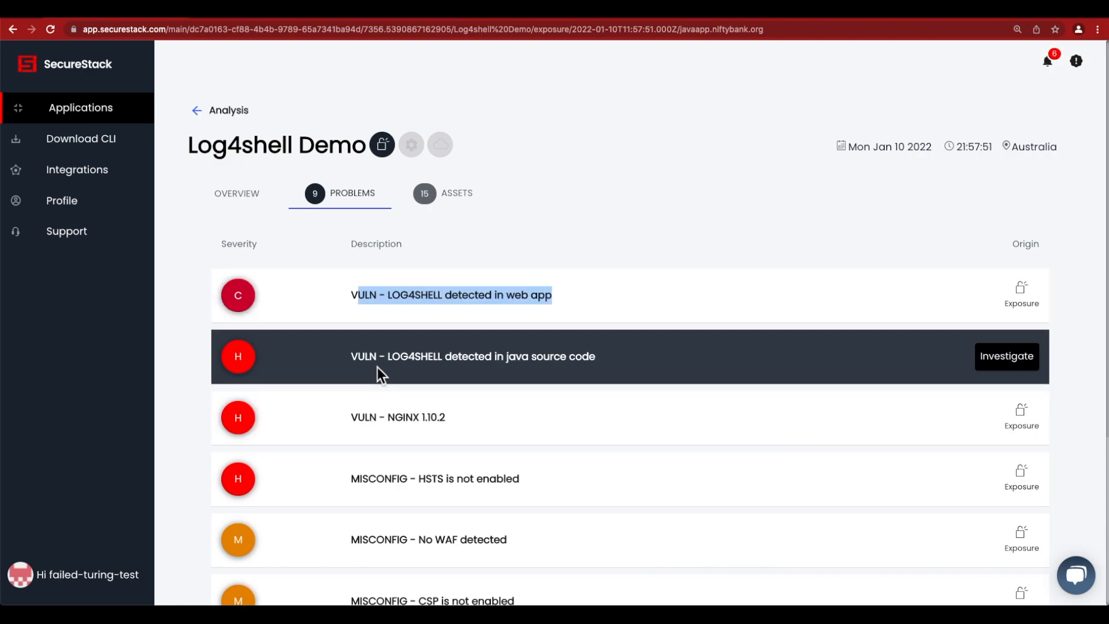
drag(357, 362, 609, 365)
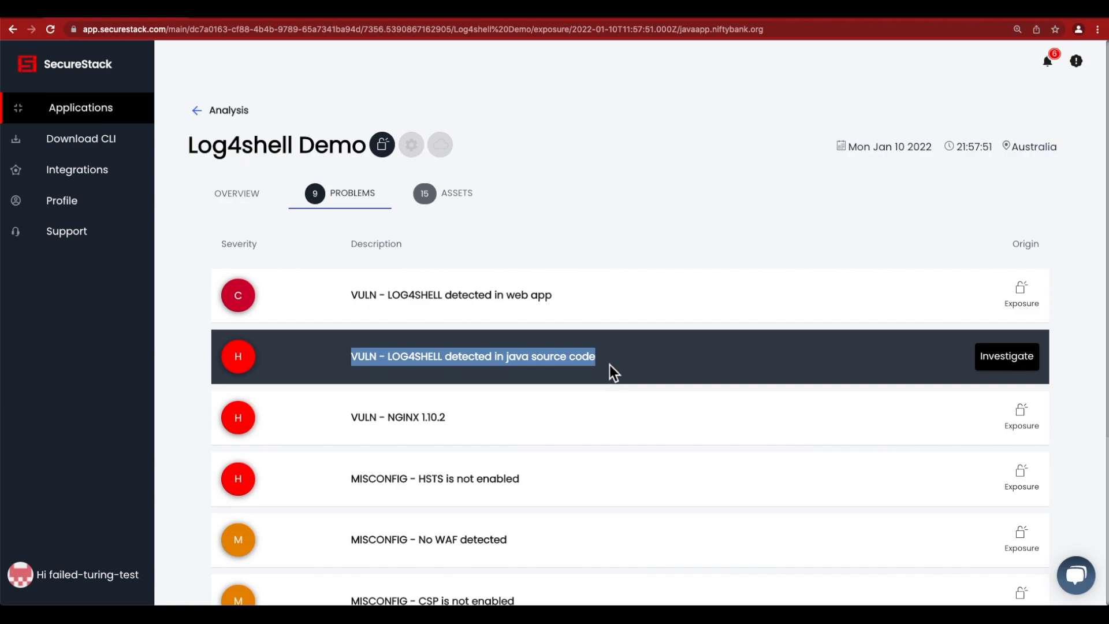
click(613, 364)
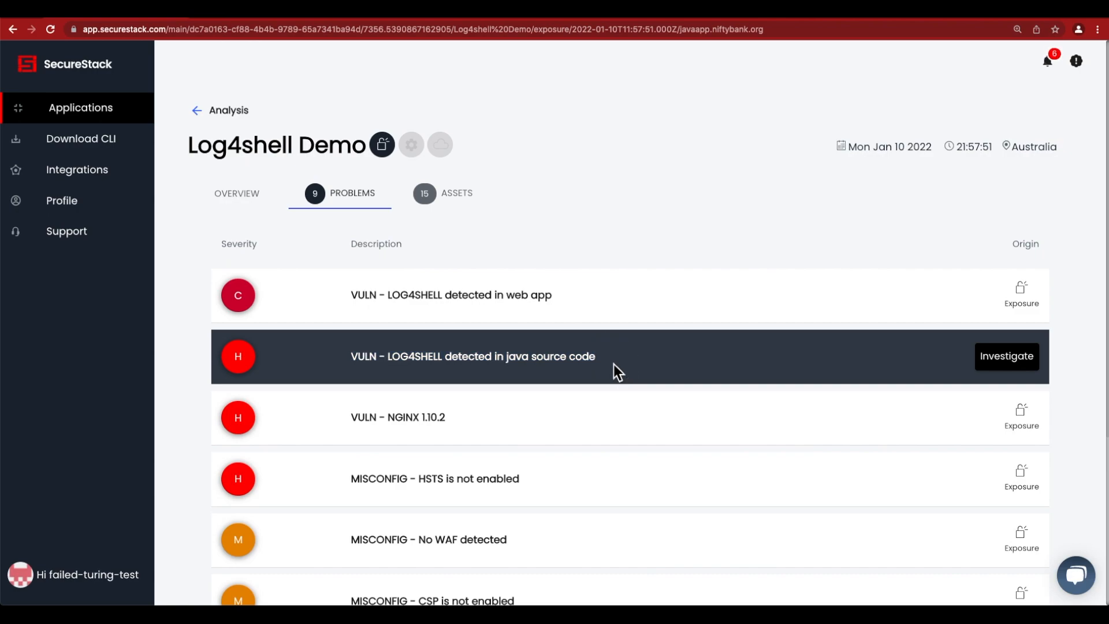